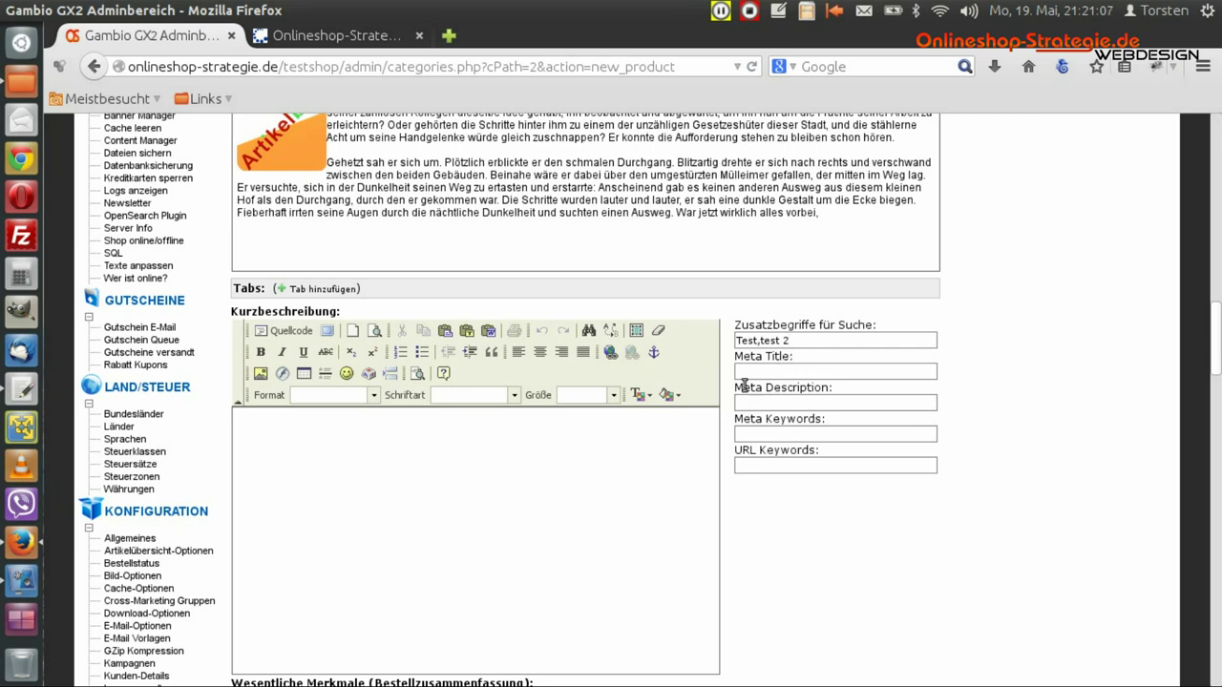
- Fill the German Meta Title with the sentence from line 3 of Testartikel.txt in gedit
drag(734, 357, 796, 368)
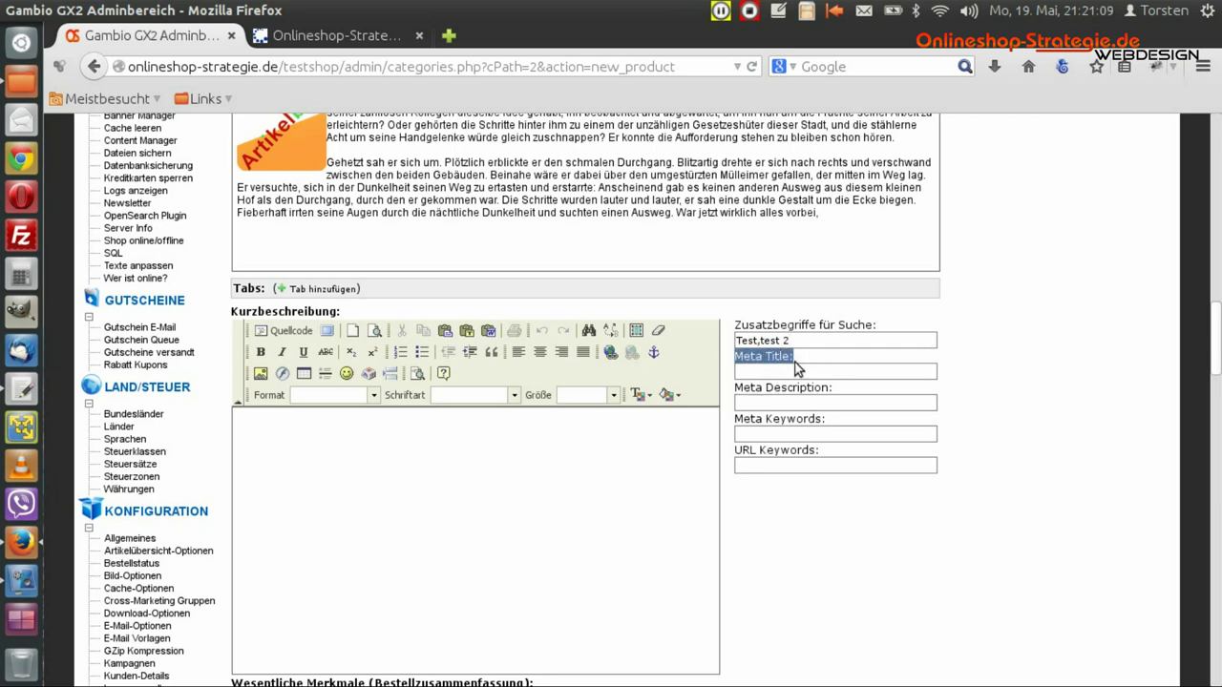
click(782, 371)
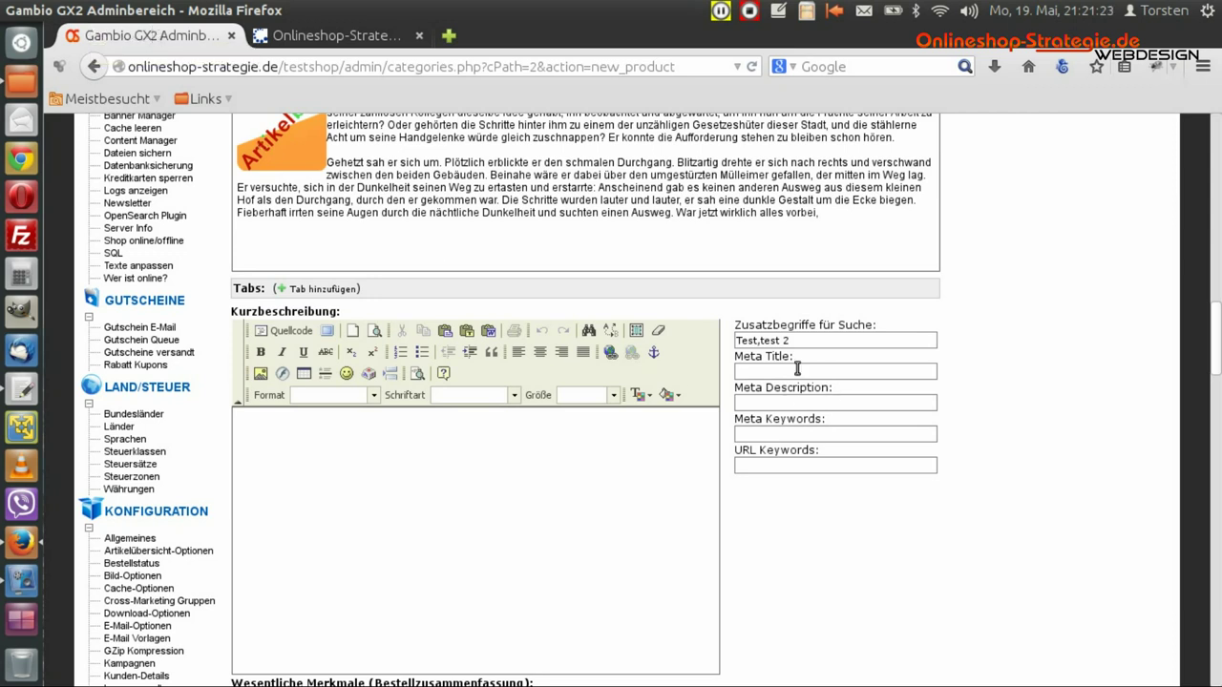
click(21, 391)
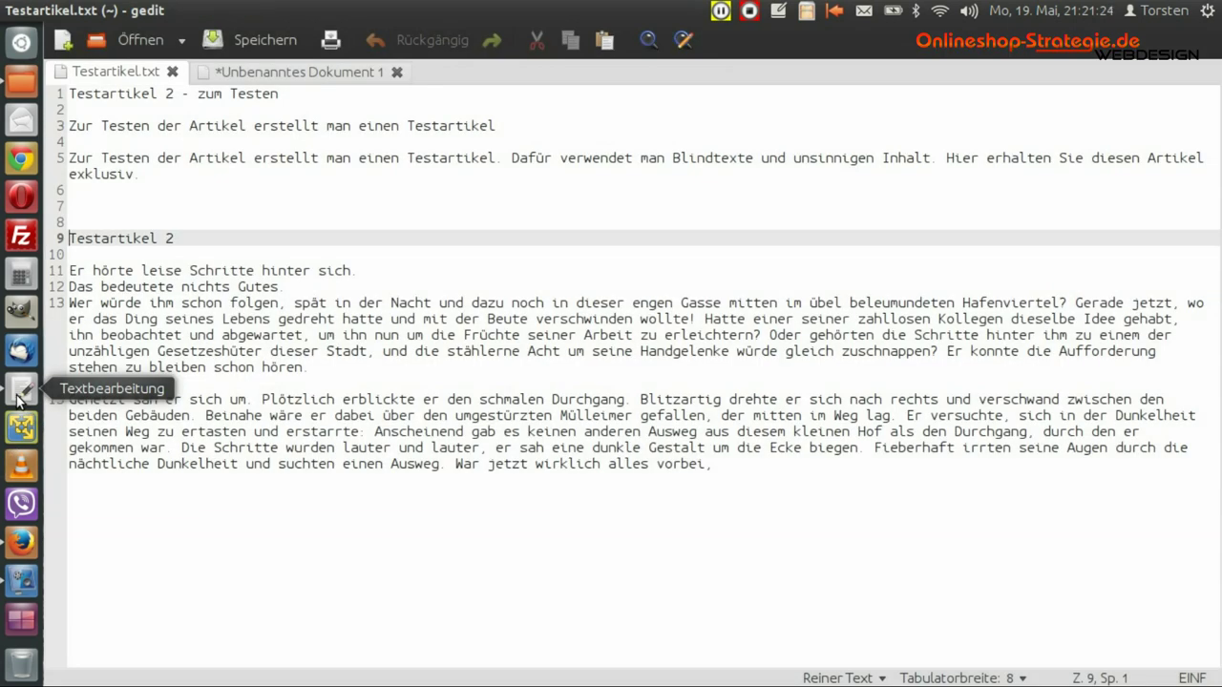
click(505, 127)
key(shift+Home)
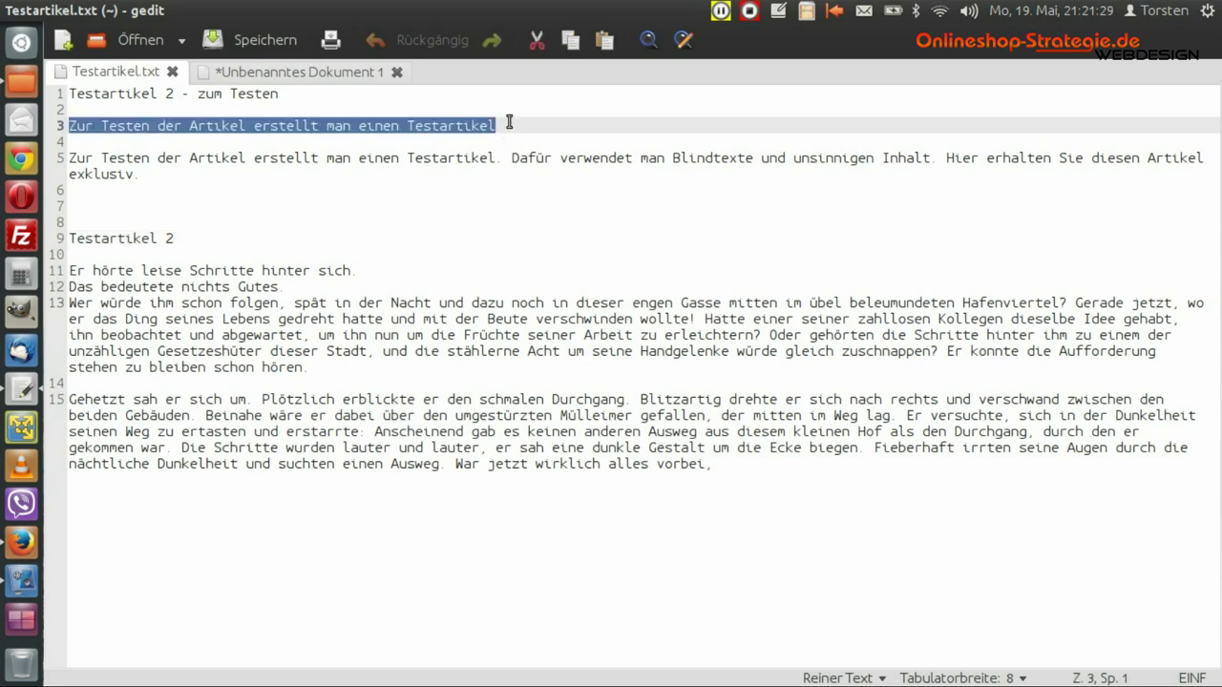
click(503, 127)
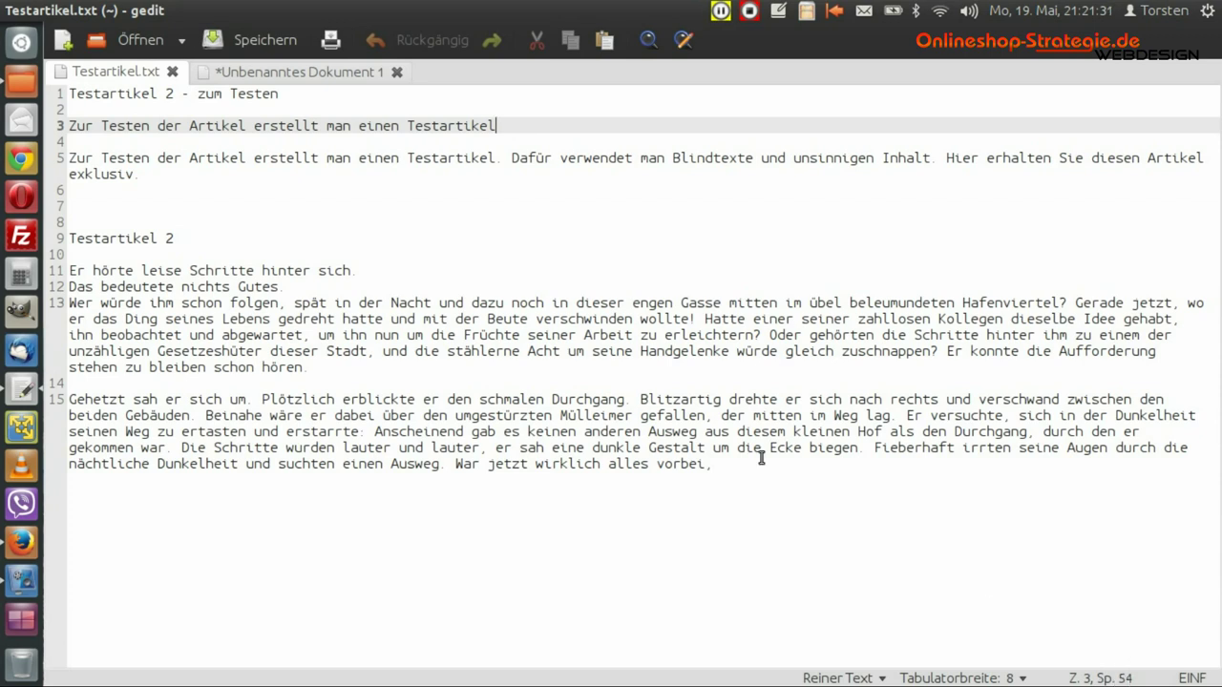
key(shift+Home)
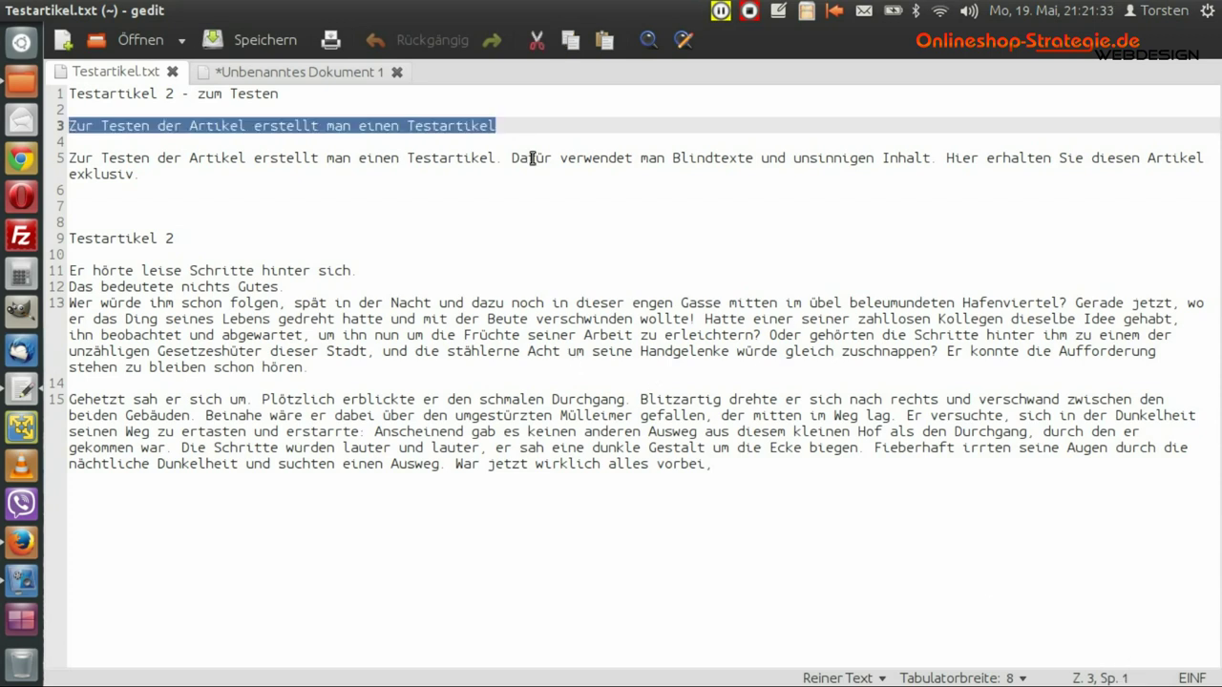
key(alt+Tab)
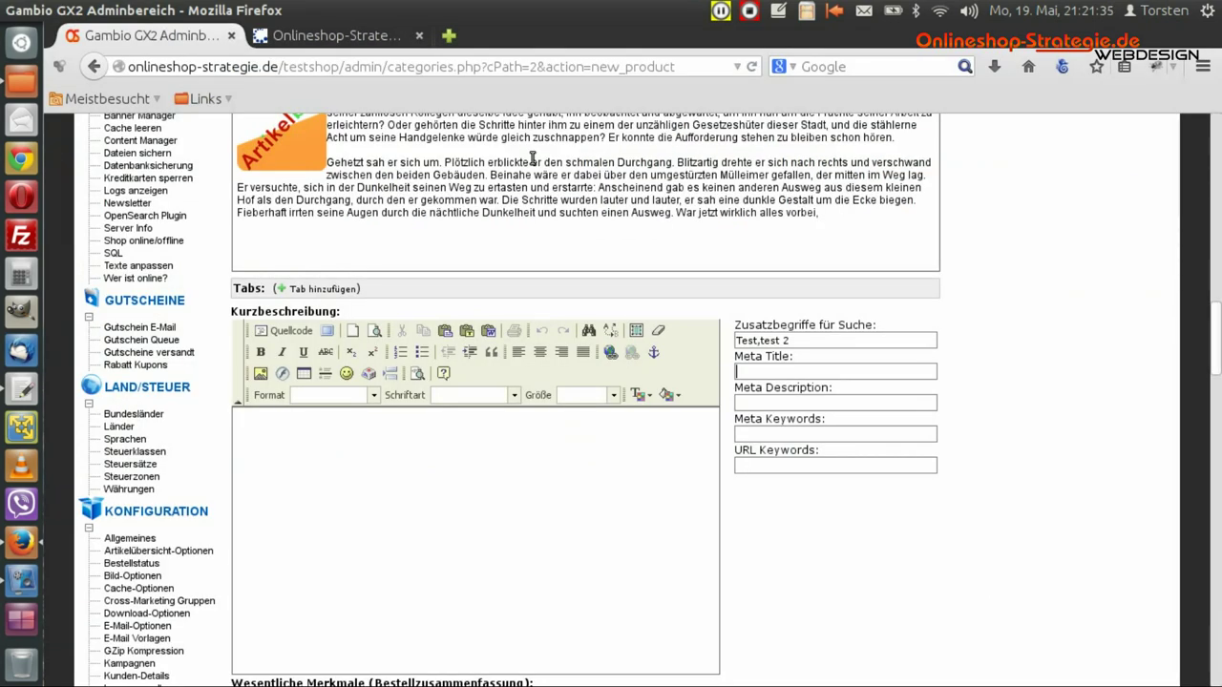
text(Zum Testen der Artikel erstellt man einen Testartikel)
key(Tab)
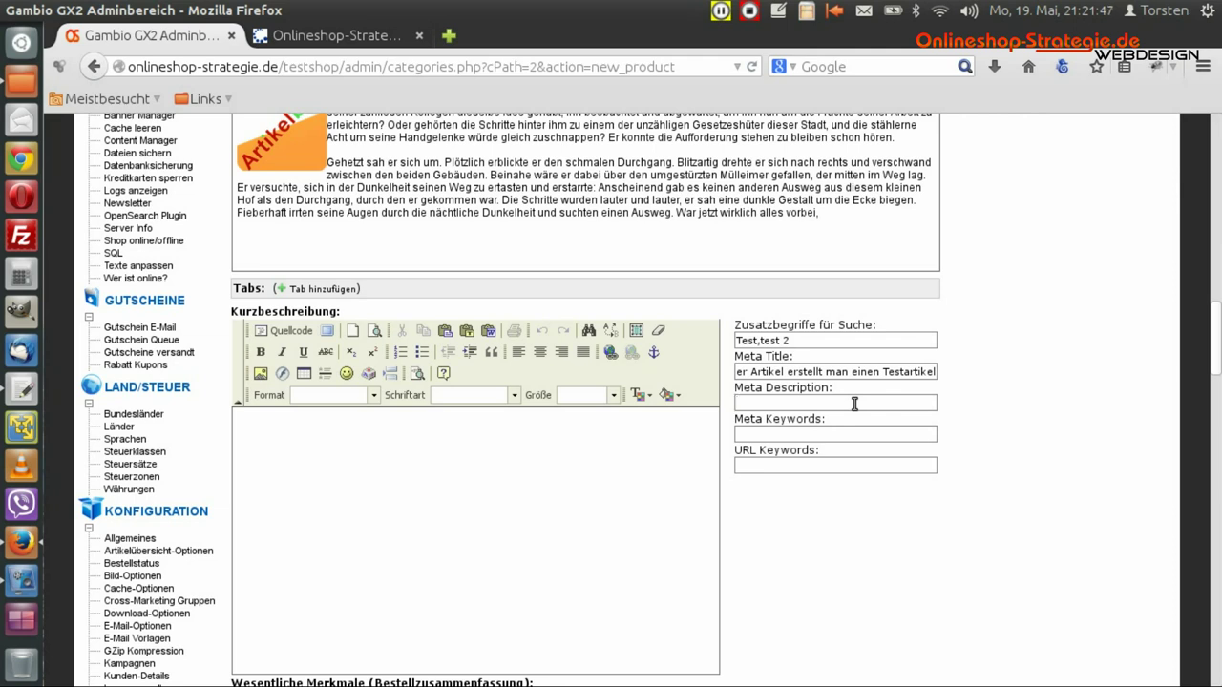
- Copy the paragraph on line 5 of Testartikel.txt in gedit into the German Meta Description field
key(alt+Tab)
click(172, 191)
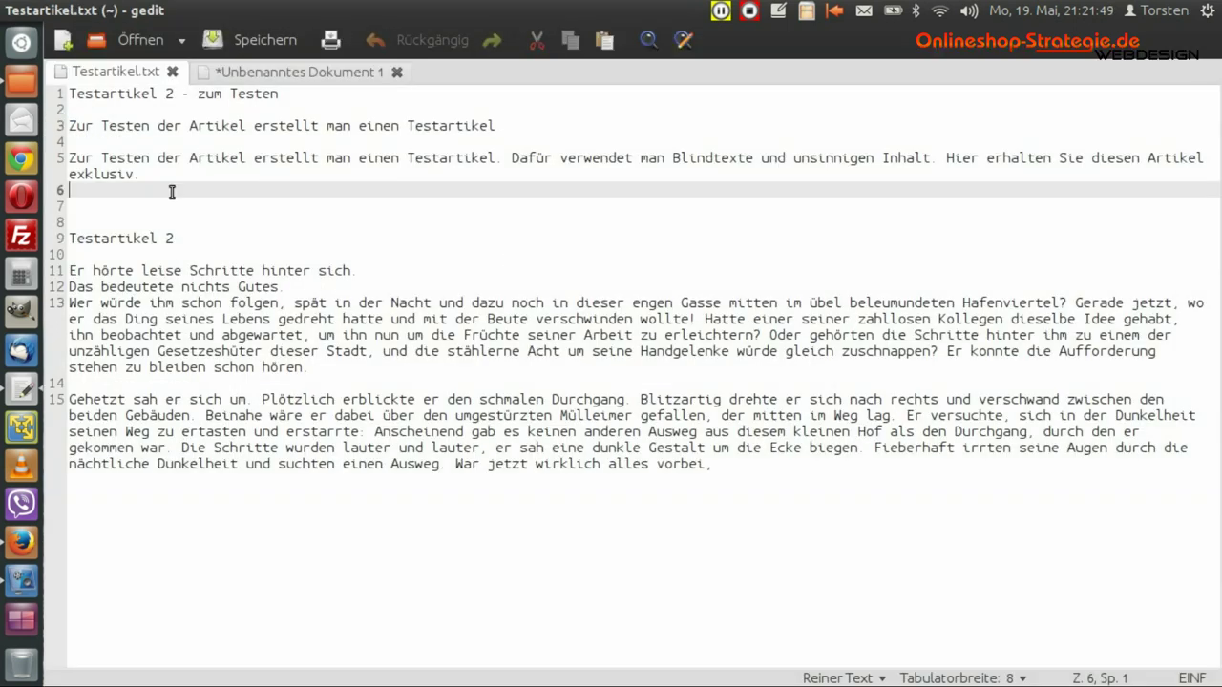
triple_click(82, 160)
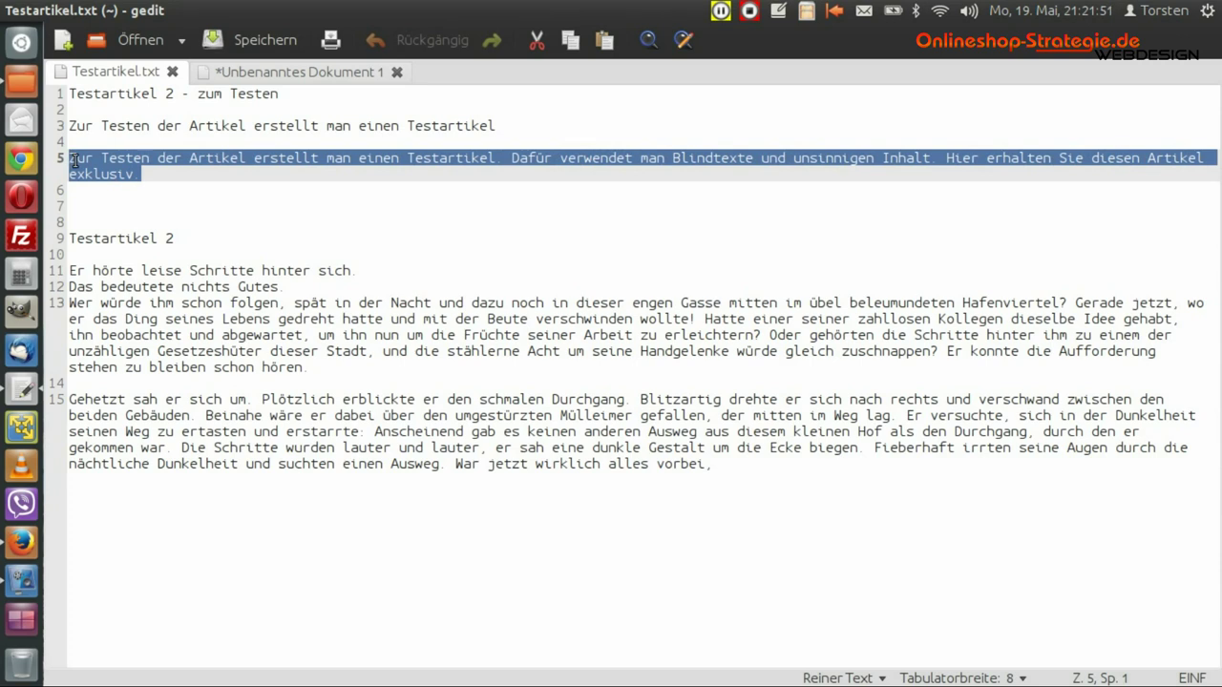
click(147, 175)
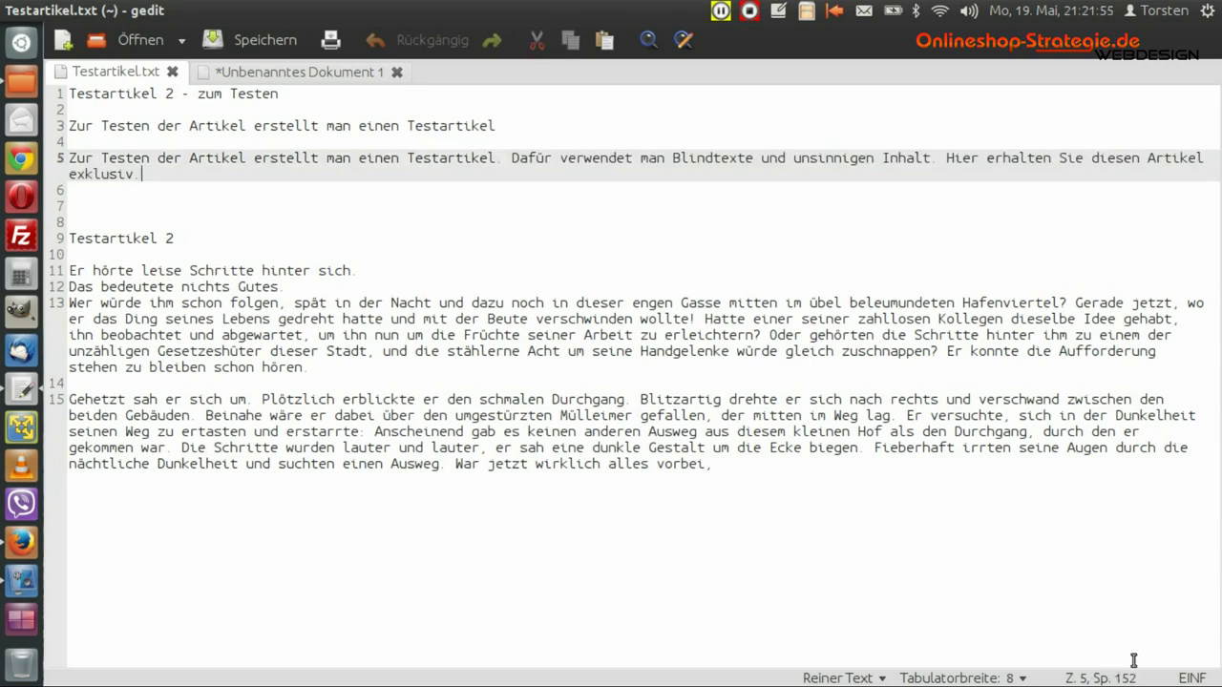
triple_click(132, 170)
key(ctrl+c)
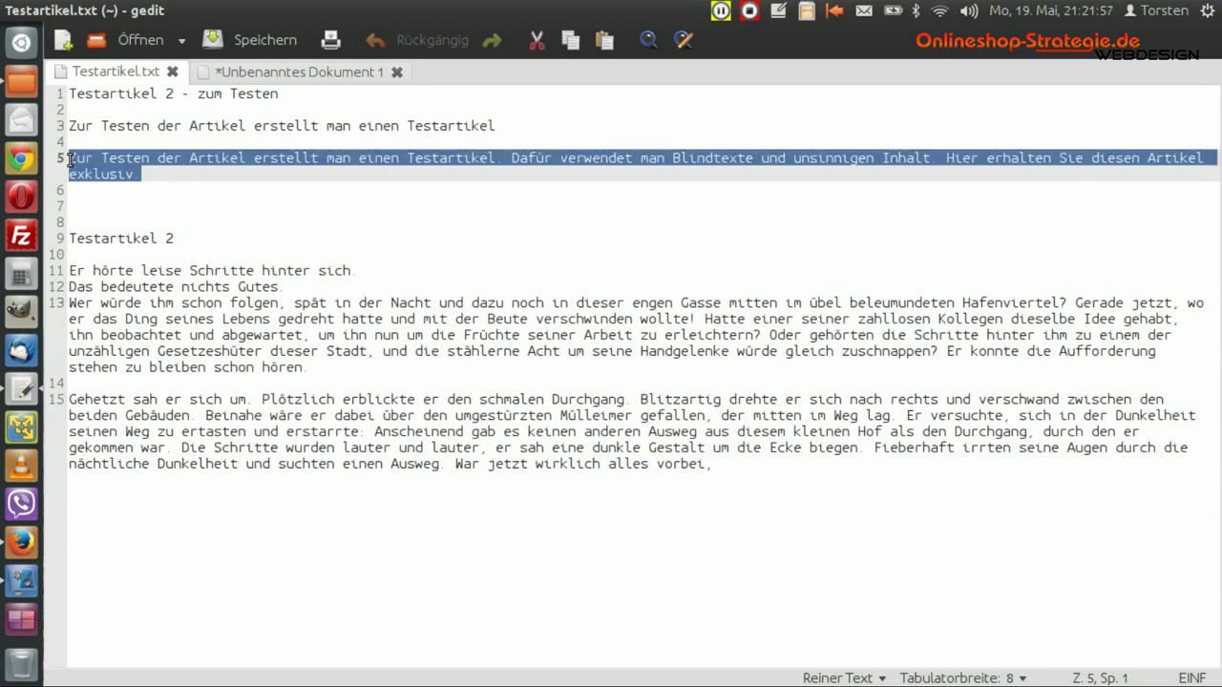
key(alt+Tab)
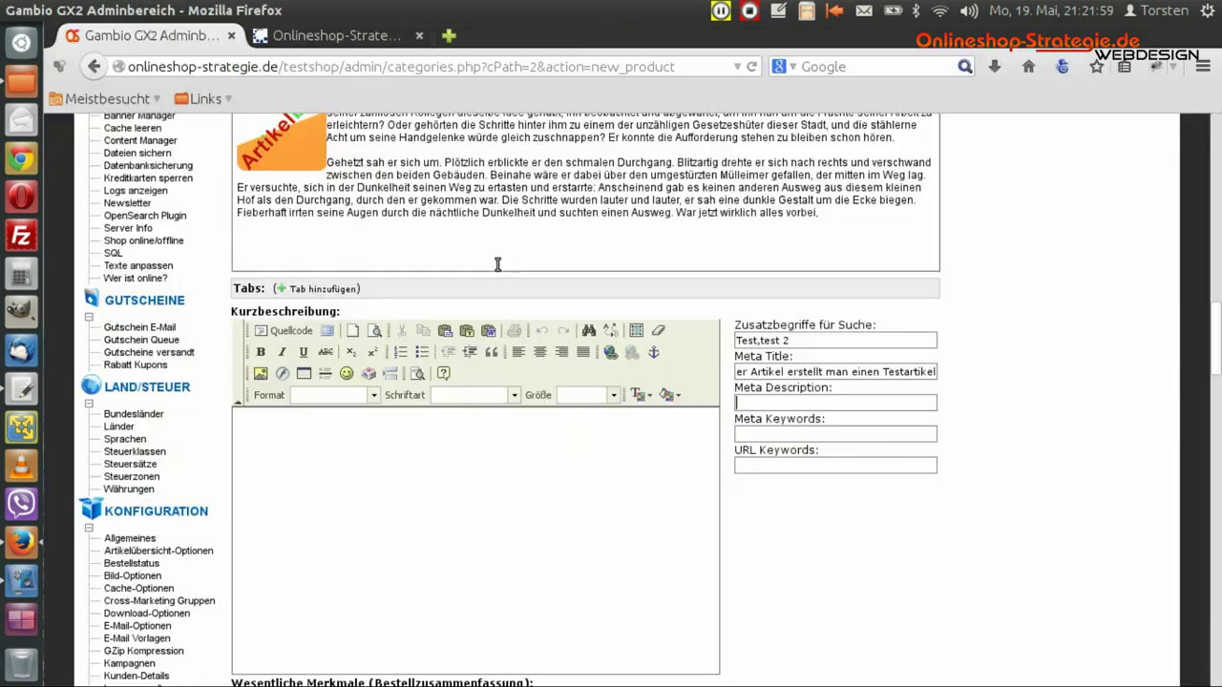
key(ctrl+v)
key(Tab)
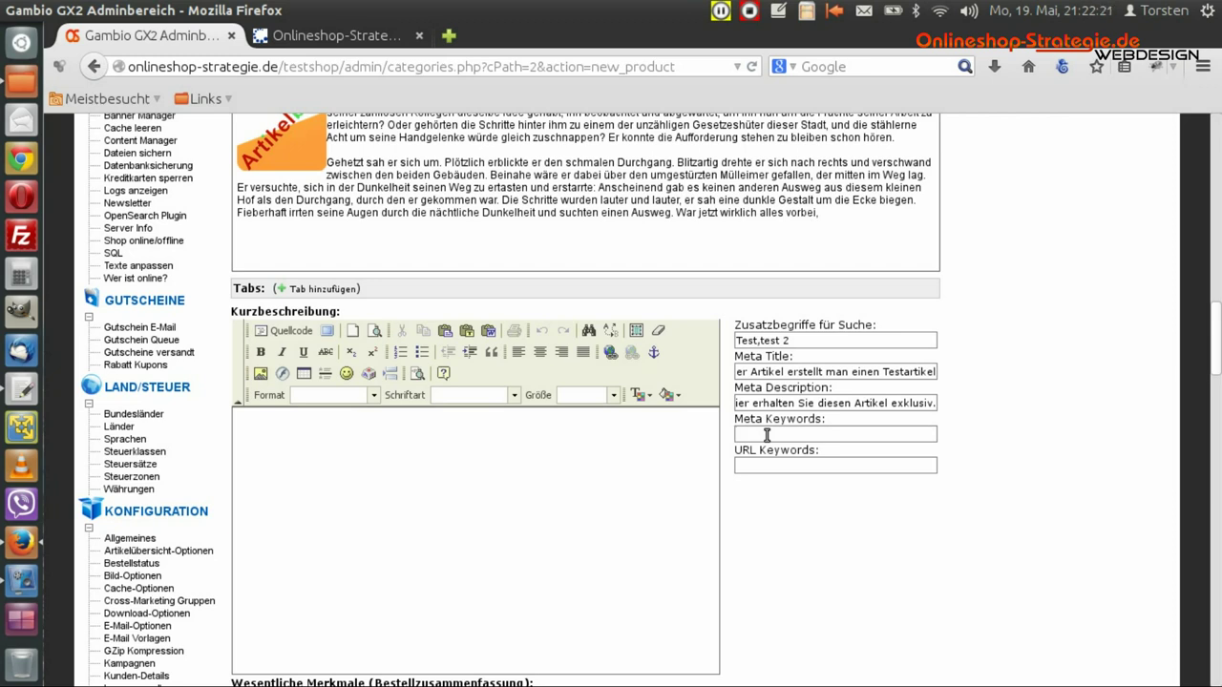
- Review the German article description, meta fields, short description and Wesentliche Merkmale sections of the new product form
scroll(1007, 320, up, 3)
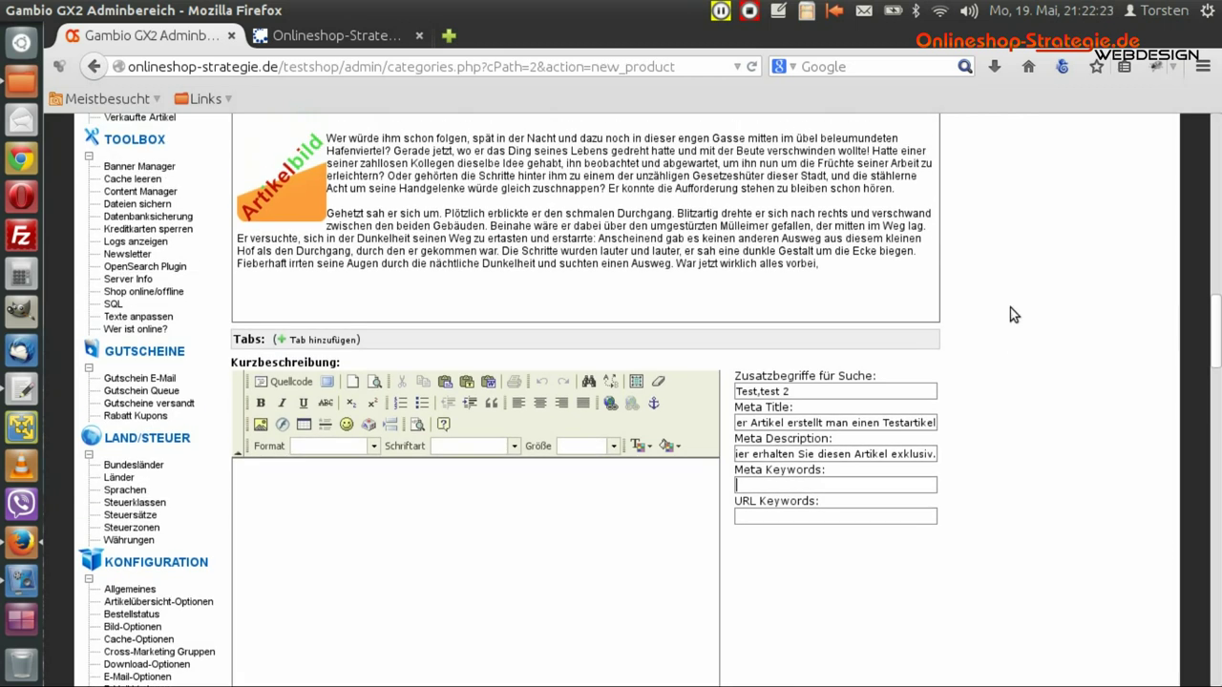
triple_click(568, 368)
click(570, 366)
scroll(916, 451, down, 1)
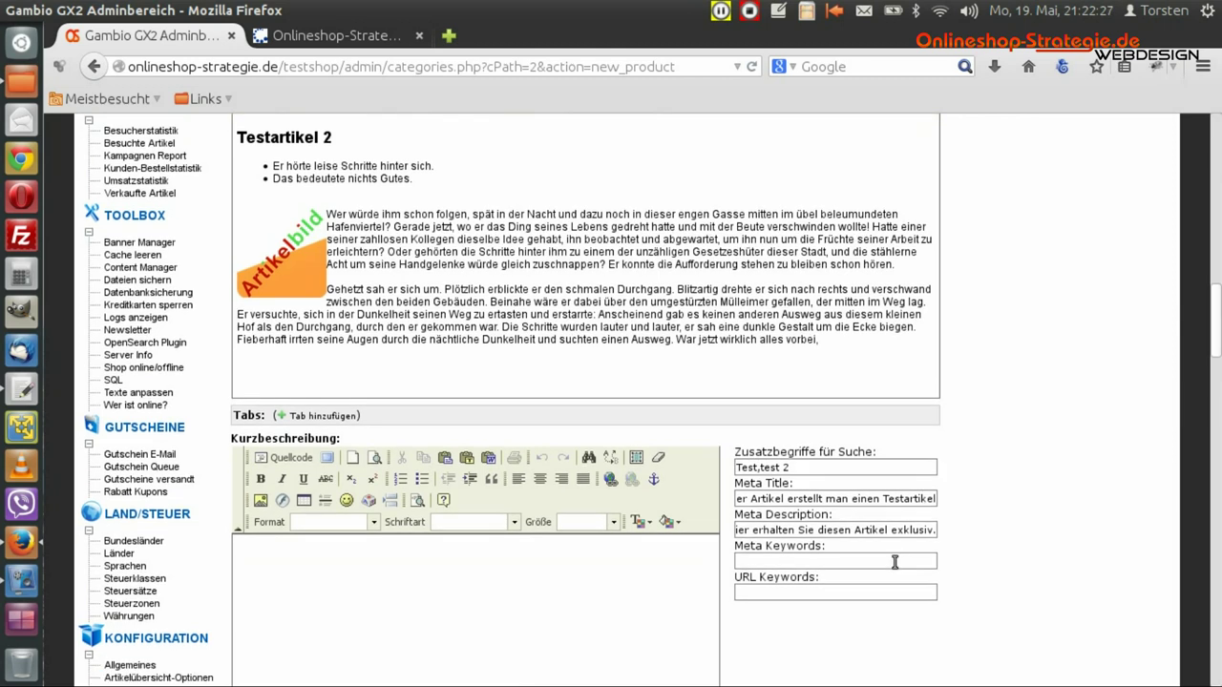
scroll(1039, 468, down, 1)
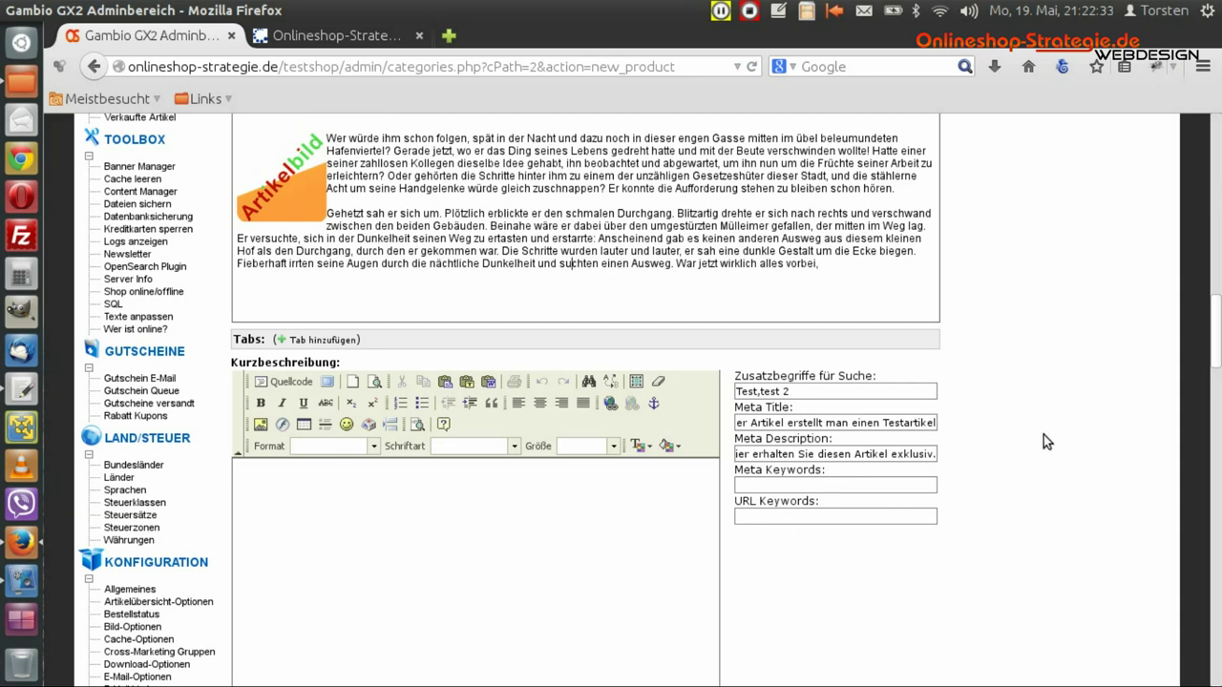
drag(1212, 330, 1210, 301)
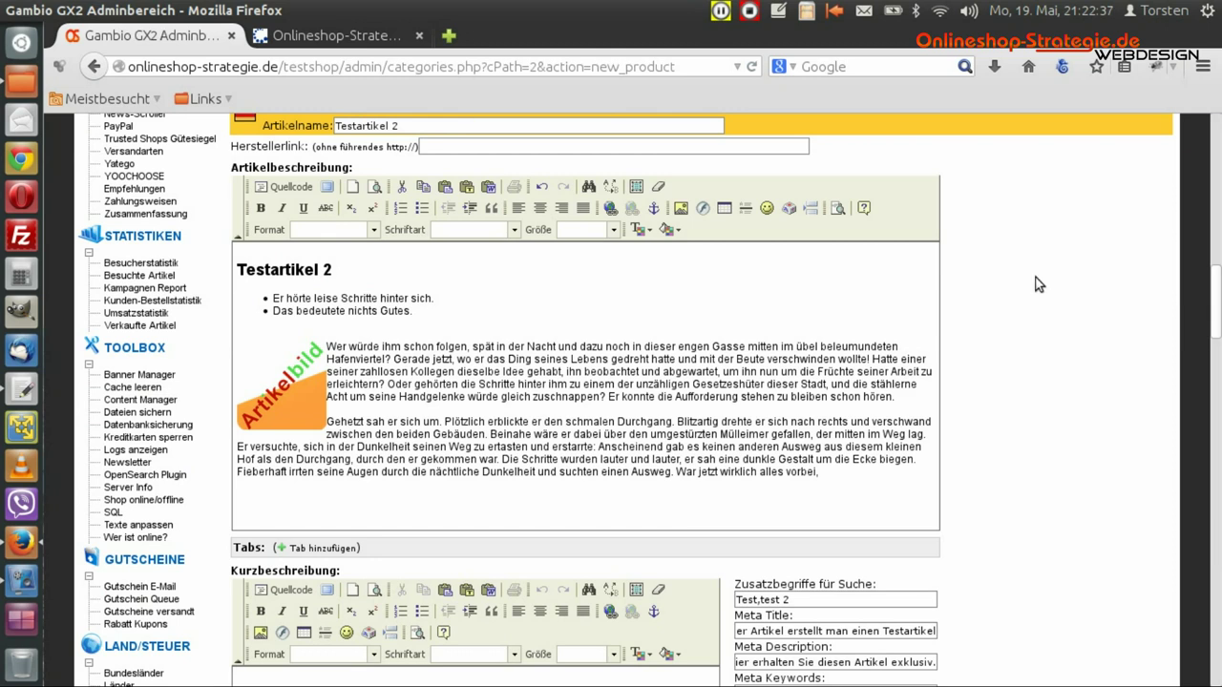
scroll(1067, 471, down, 5)
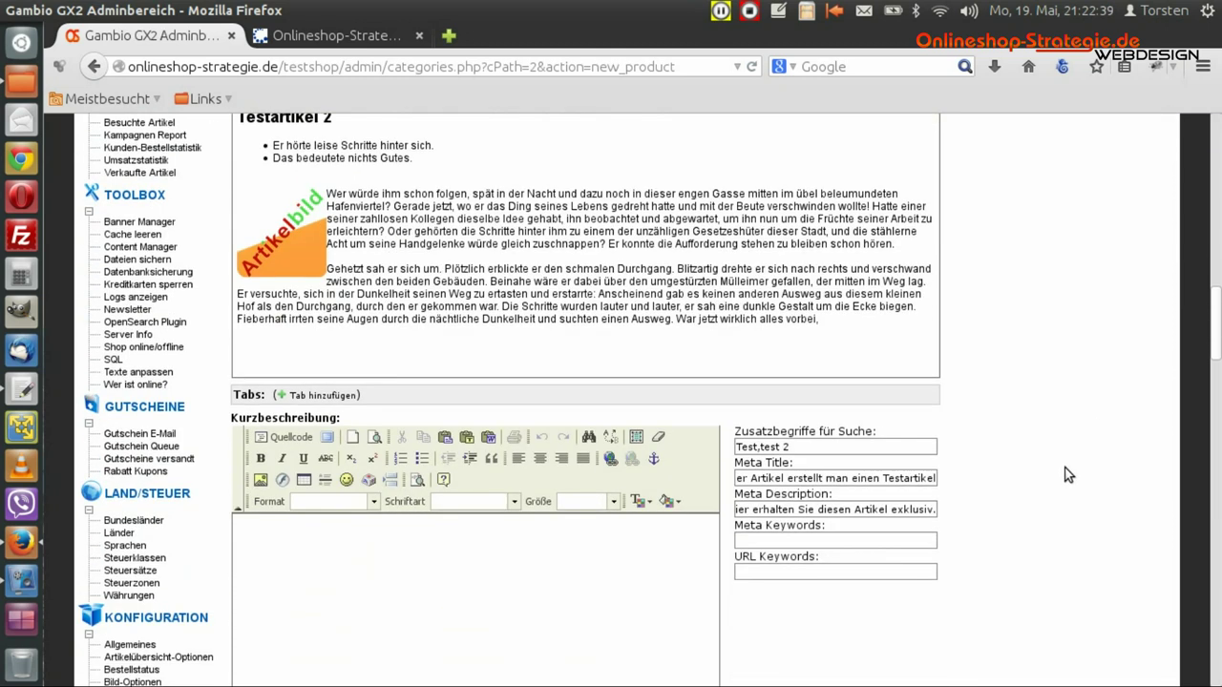
scroll(1065, 469, down, 1)
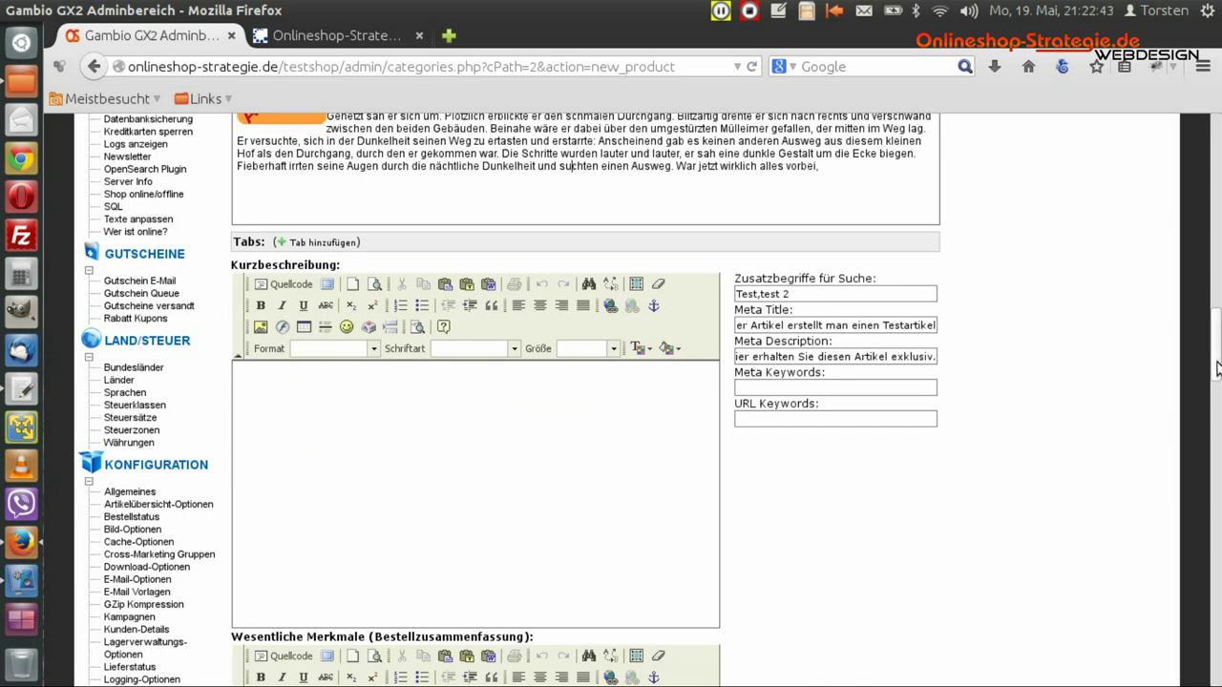
scroll(1217, 381, down, 2)
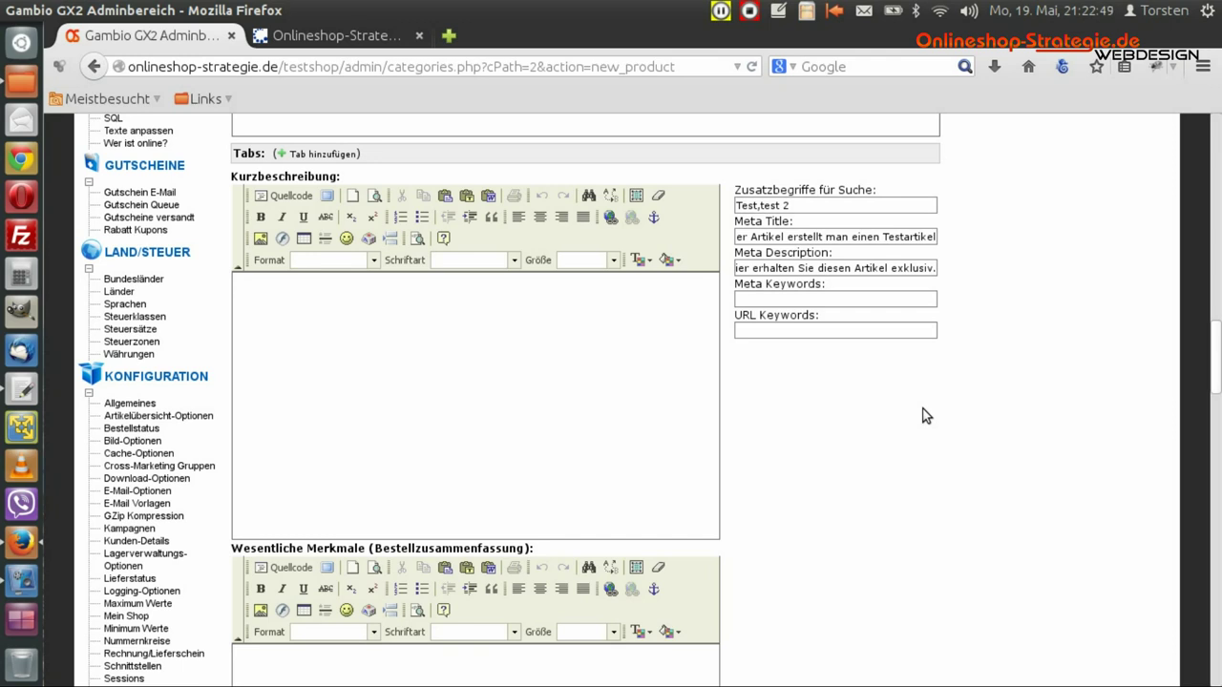
scroll(931, 413, down, 5)
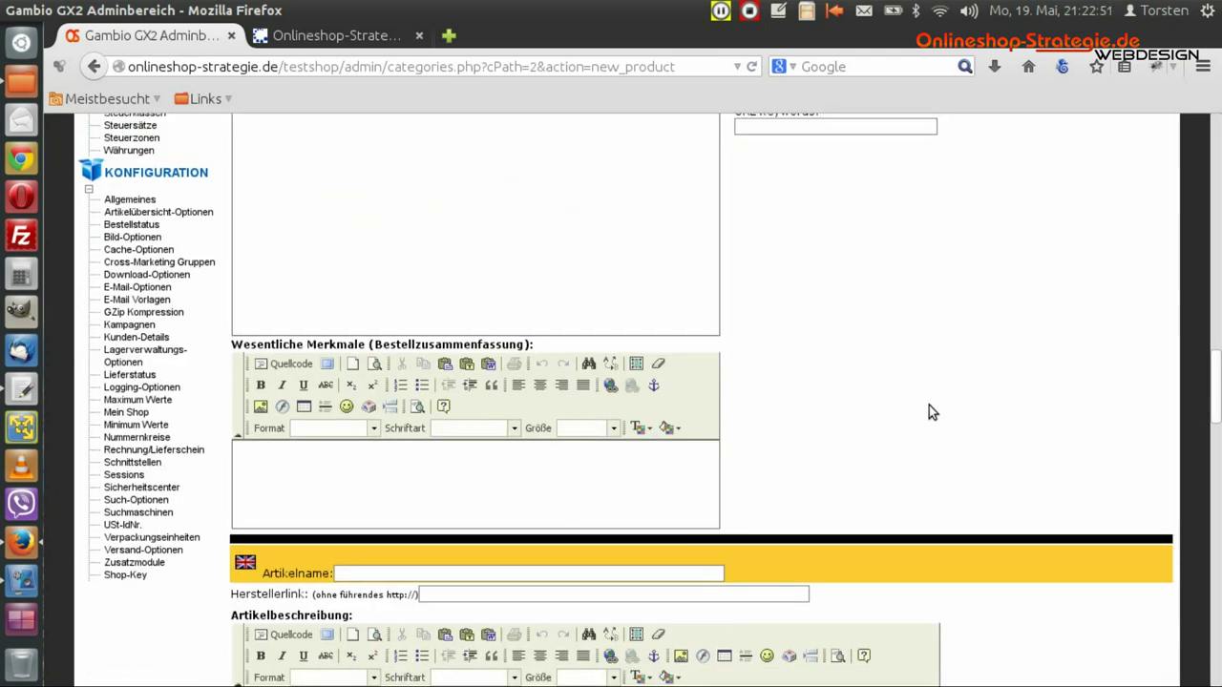
scroll(931, 412, up, 4)
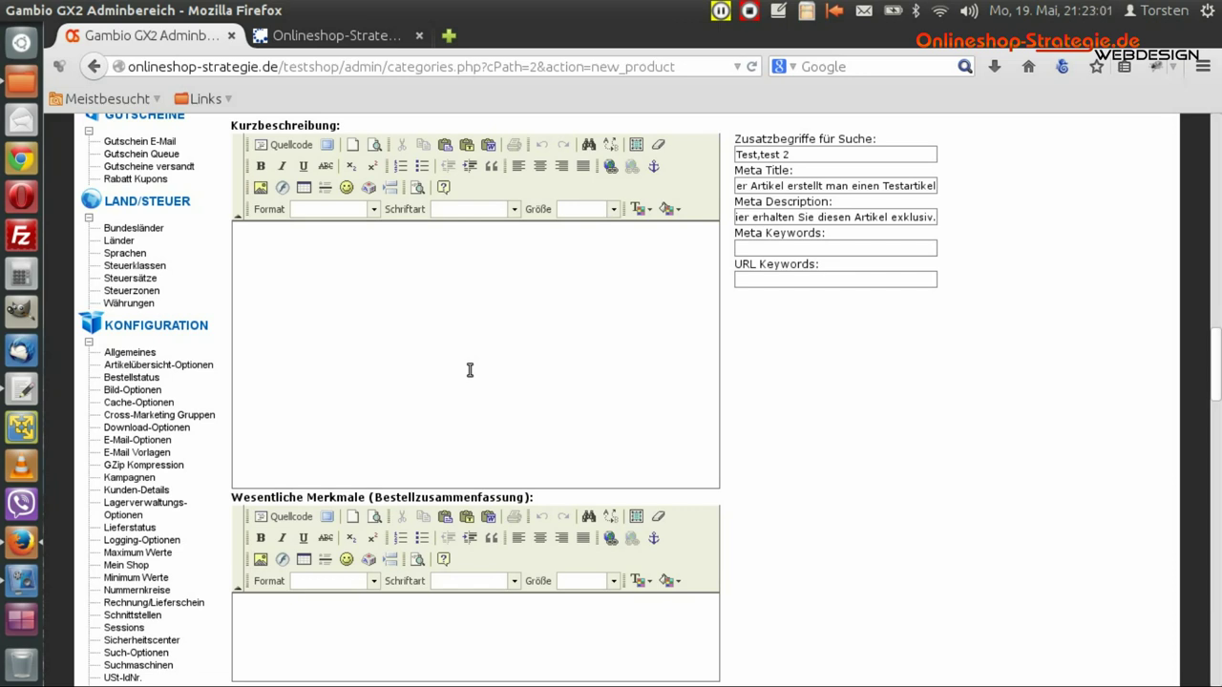
scroll(954, 411, down, 3)
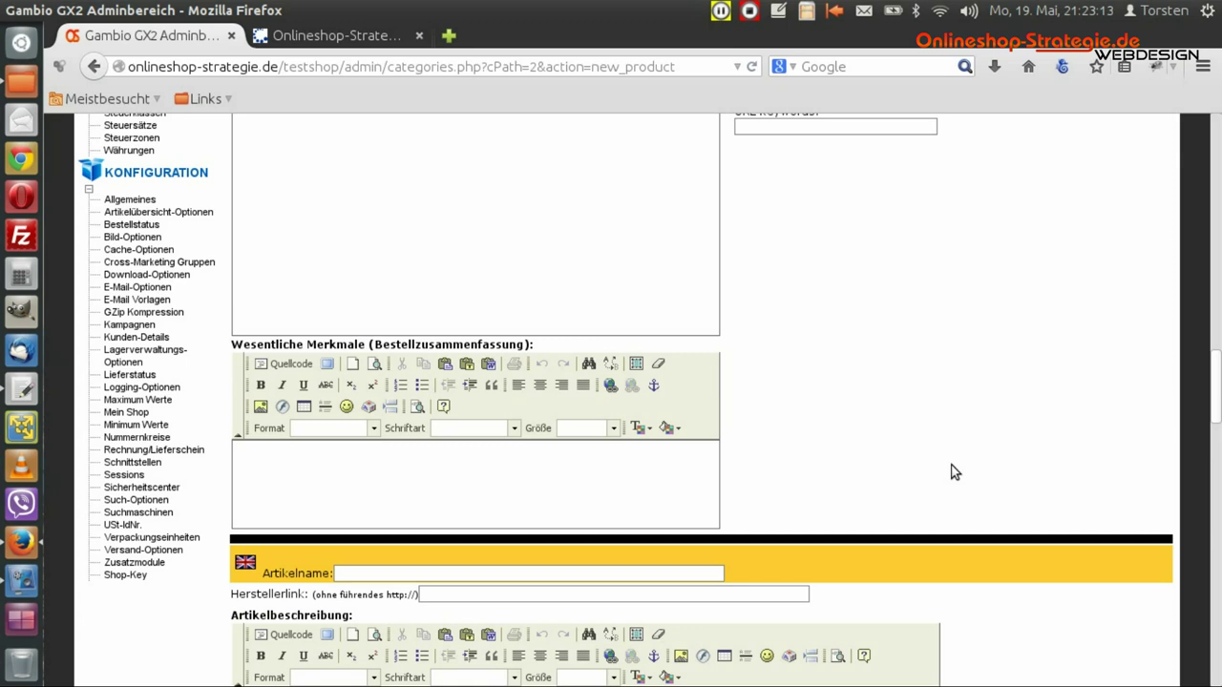
scroll(932, 459, down, 1)
click(478, 433)
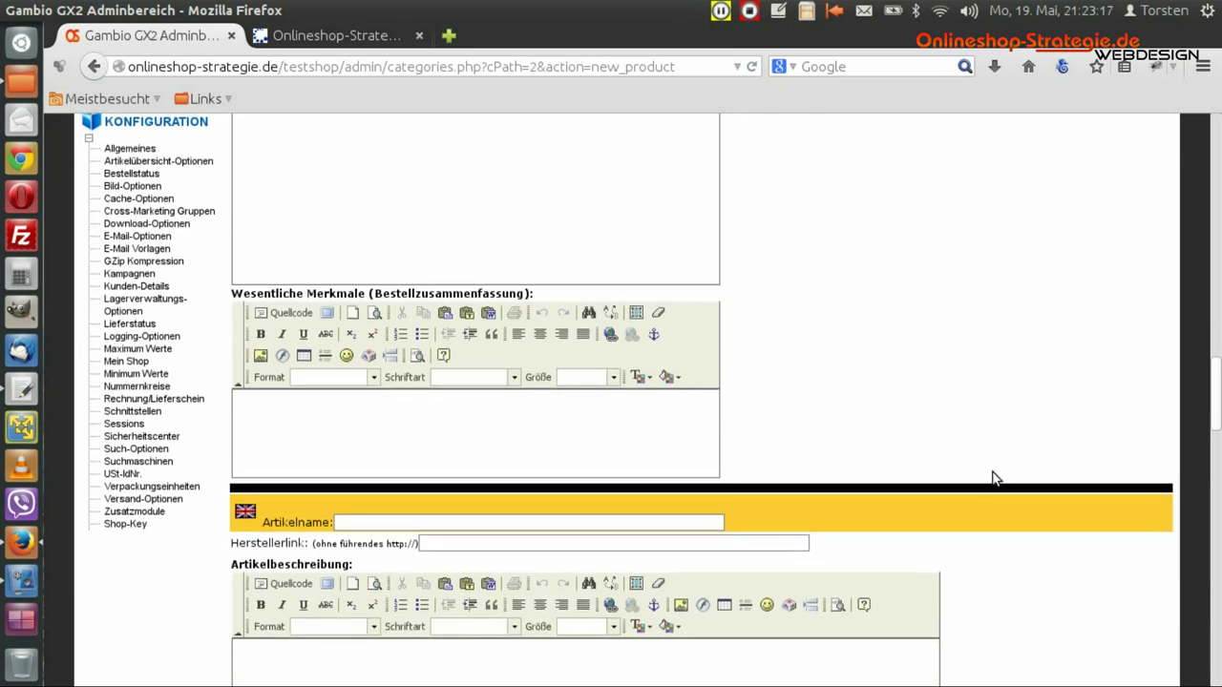
- Choose artikelbild.png from the home folder as the first article image under Artikelbilder
scroll(993, 478, down, 12)
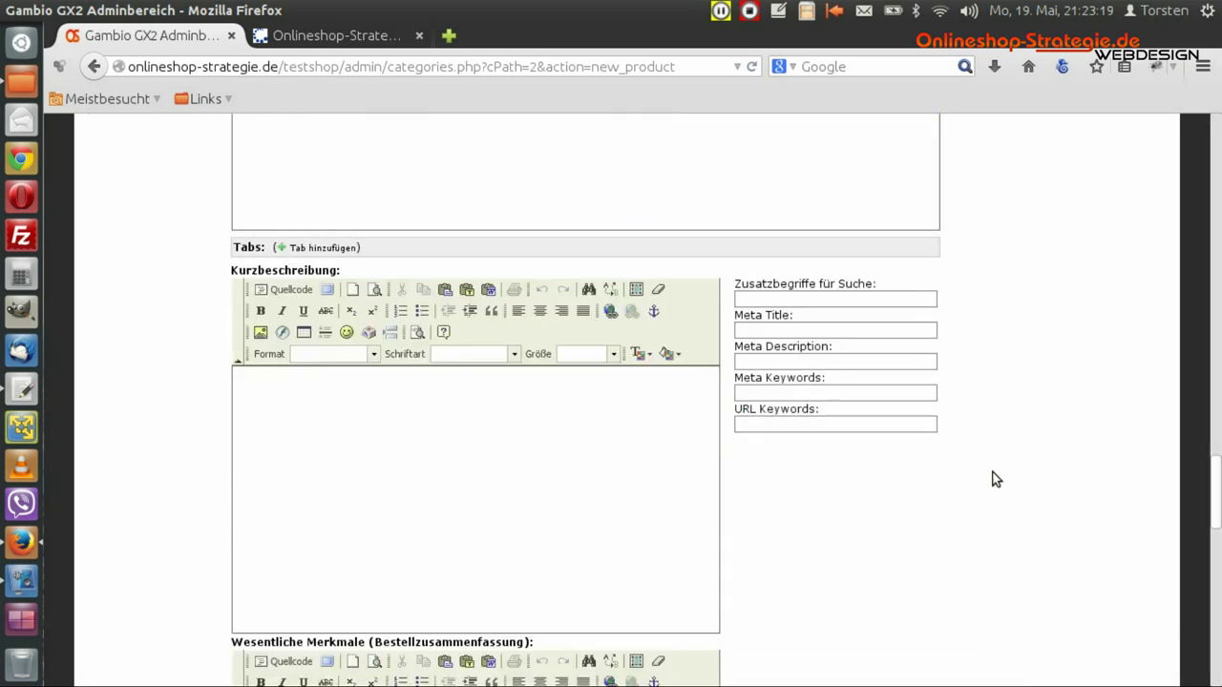
scroll(993, 478, down, 12)
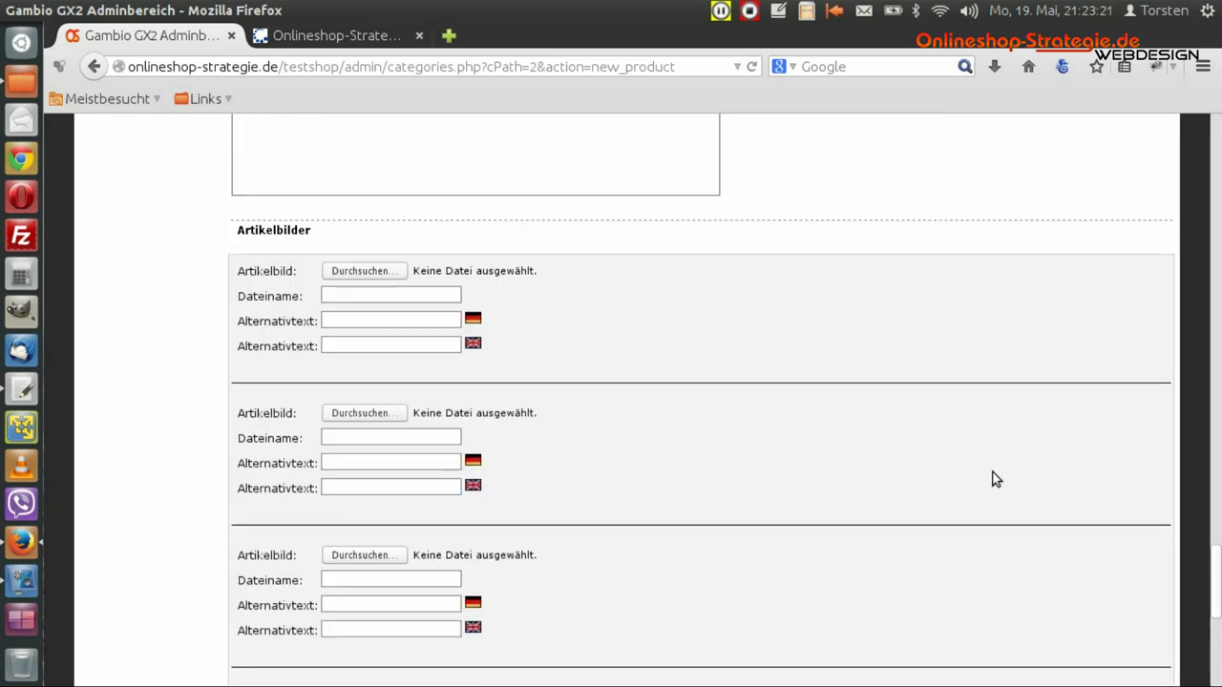
scroll(993, 478, down, 2)
click(364, 177)
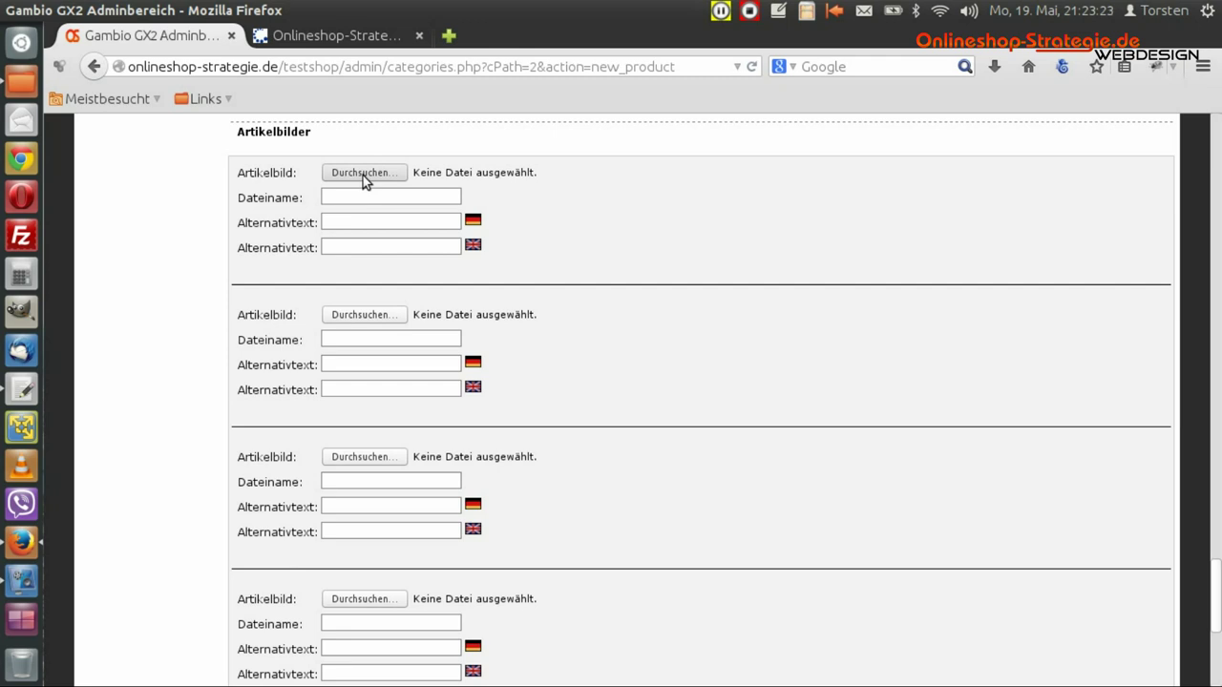
click(487, 474)
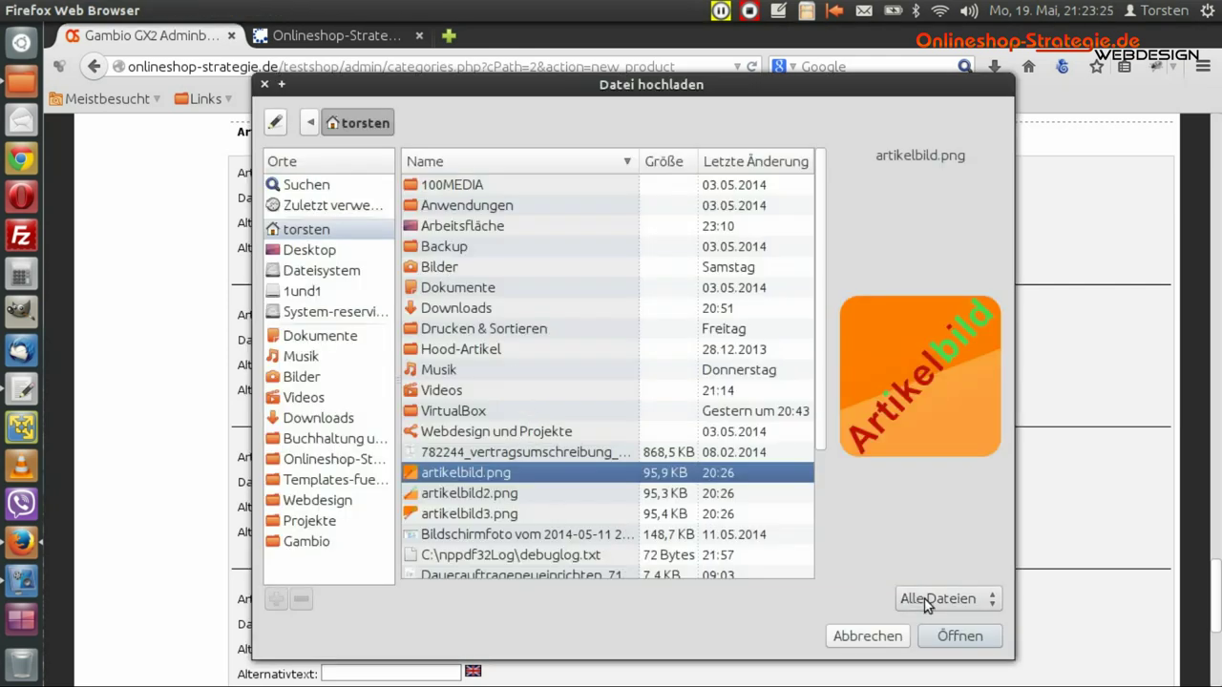
click(959, 634)
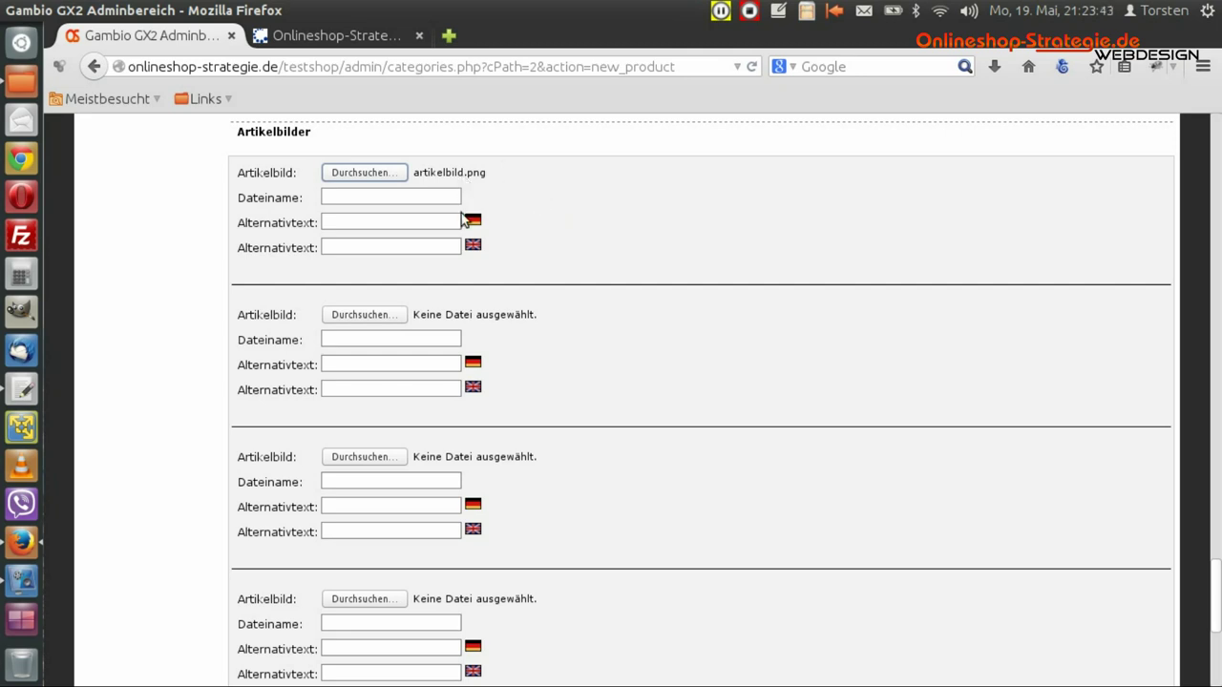
- Enter test-artikel as the Dateiname of the first article image
click(341, 197)
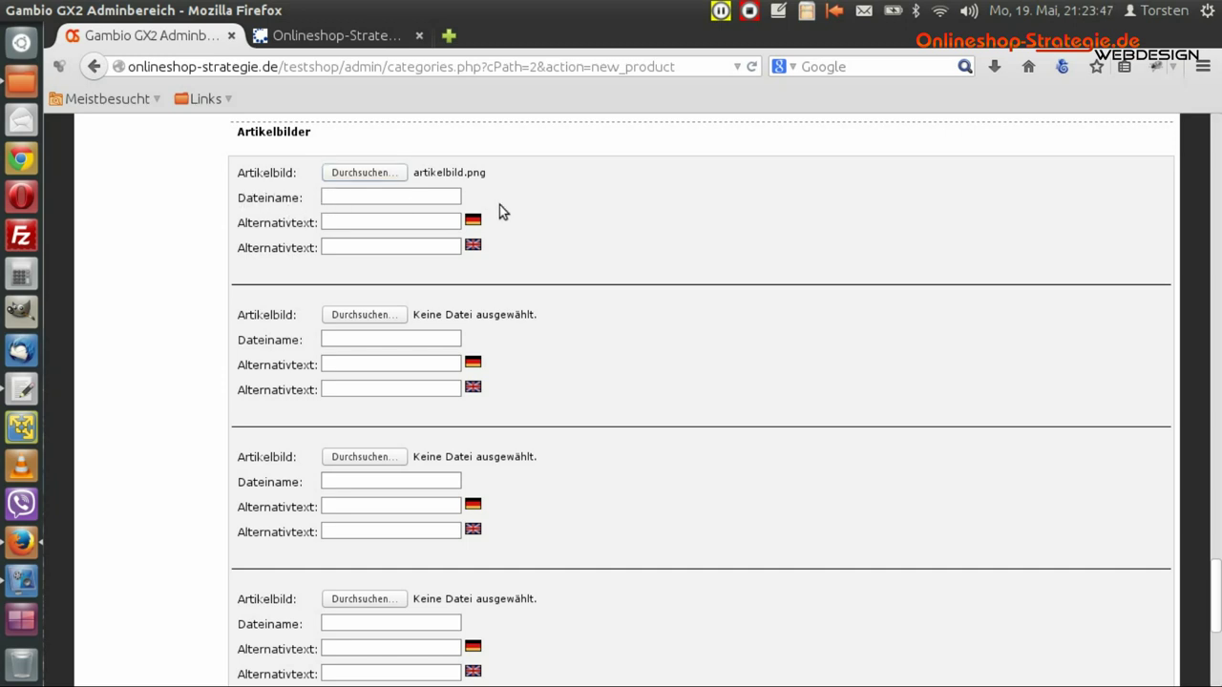
click(434, 179)
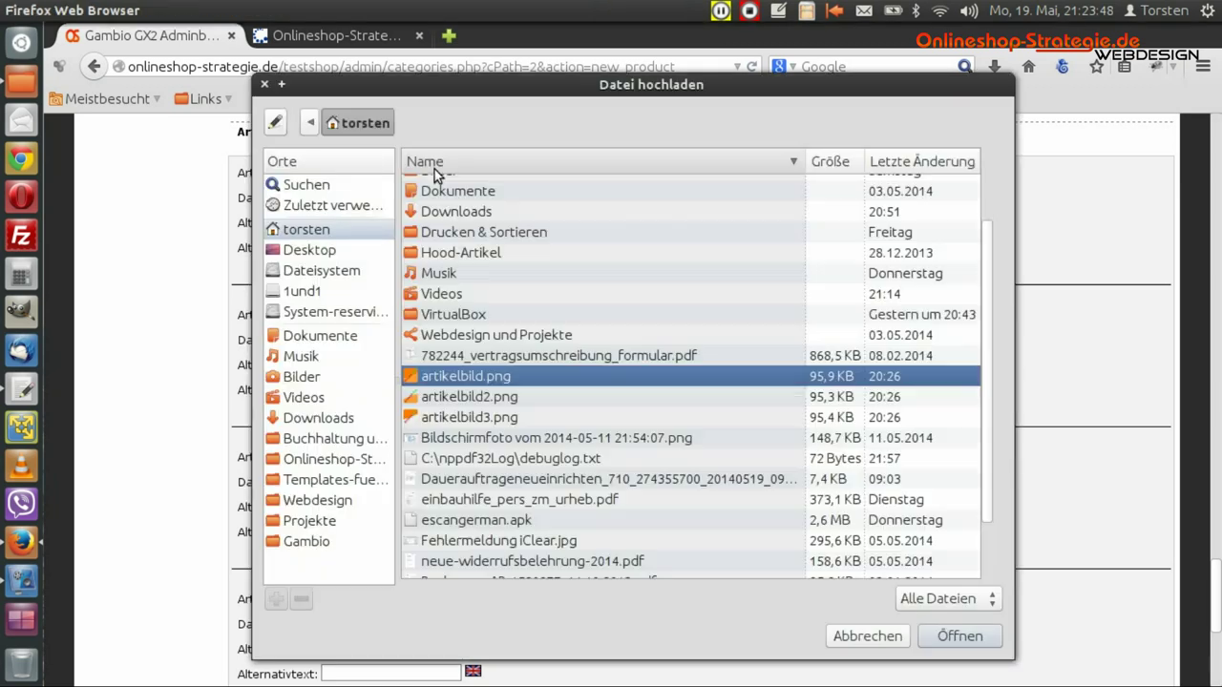
click(265, 84)
click(377, 196)
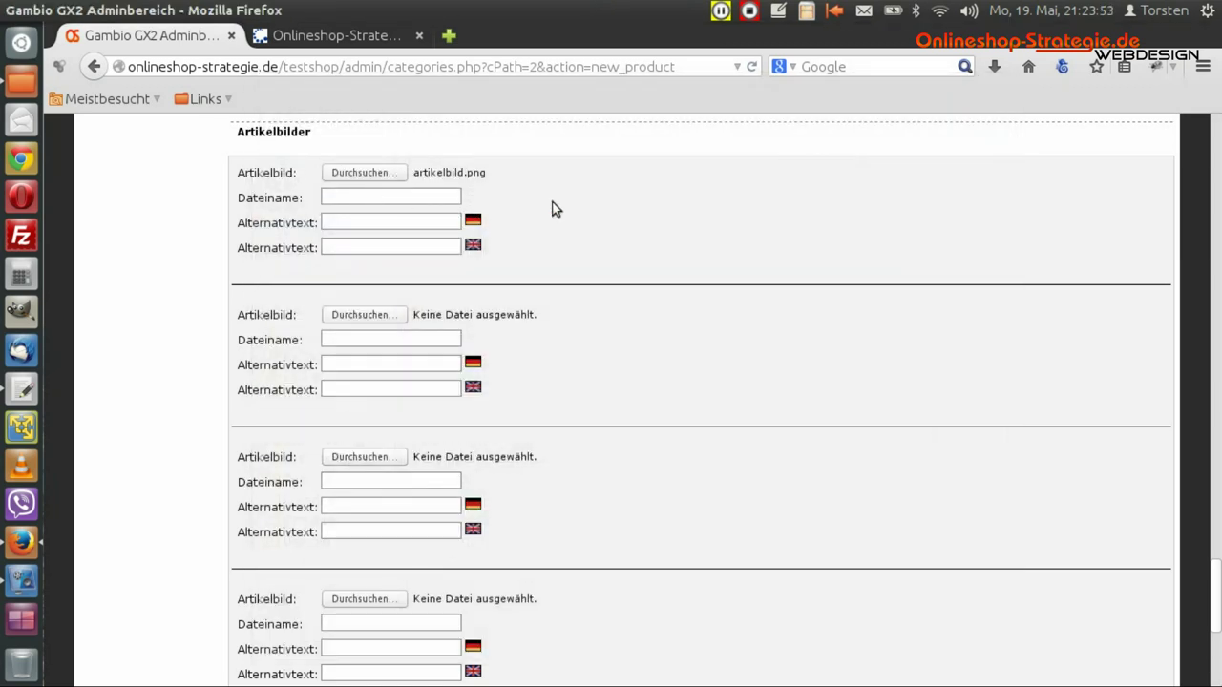
text(test)
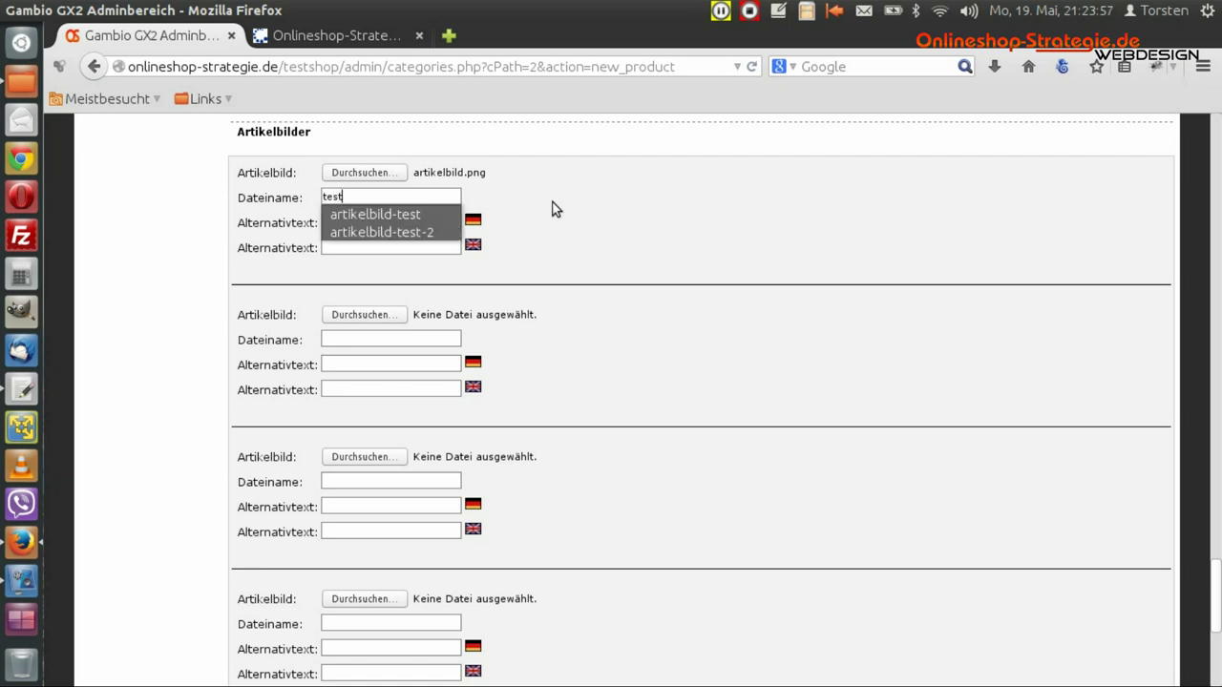
text(-artikel)
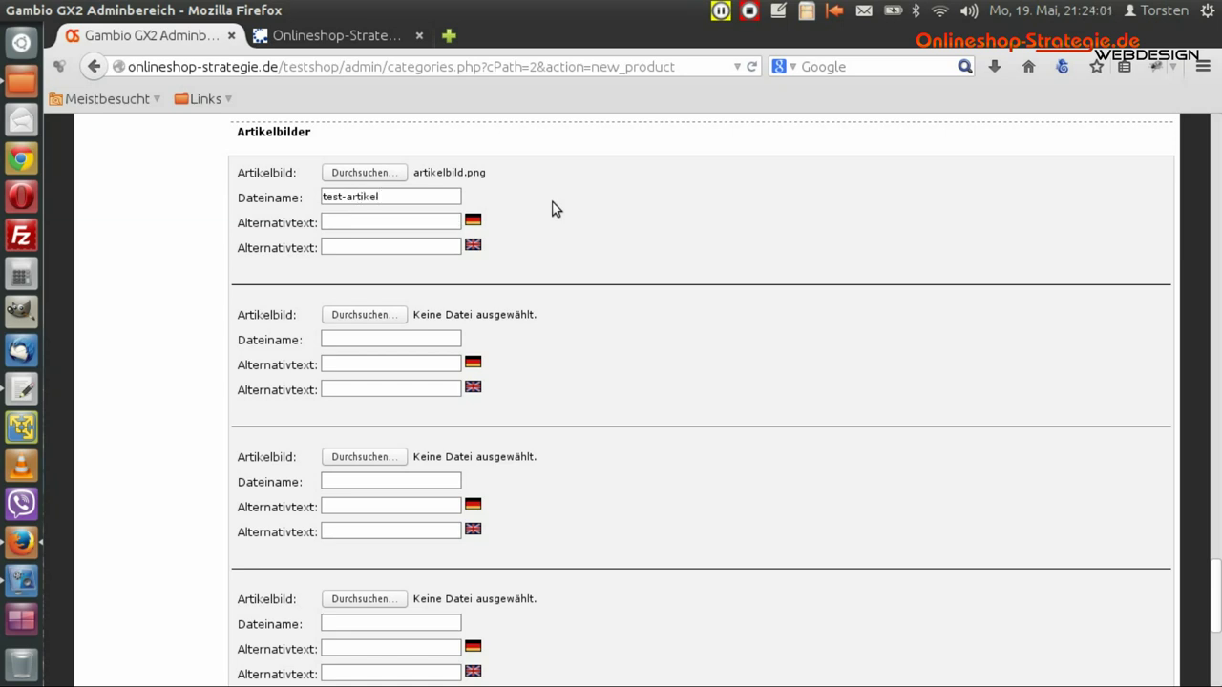
- Set the German Alternativtext of the first article image to Testartikel zwei
click(347, 222)
text(t)
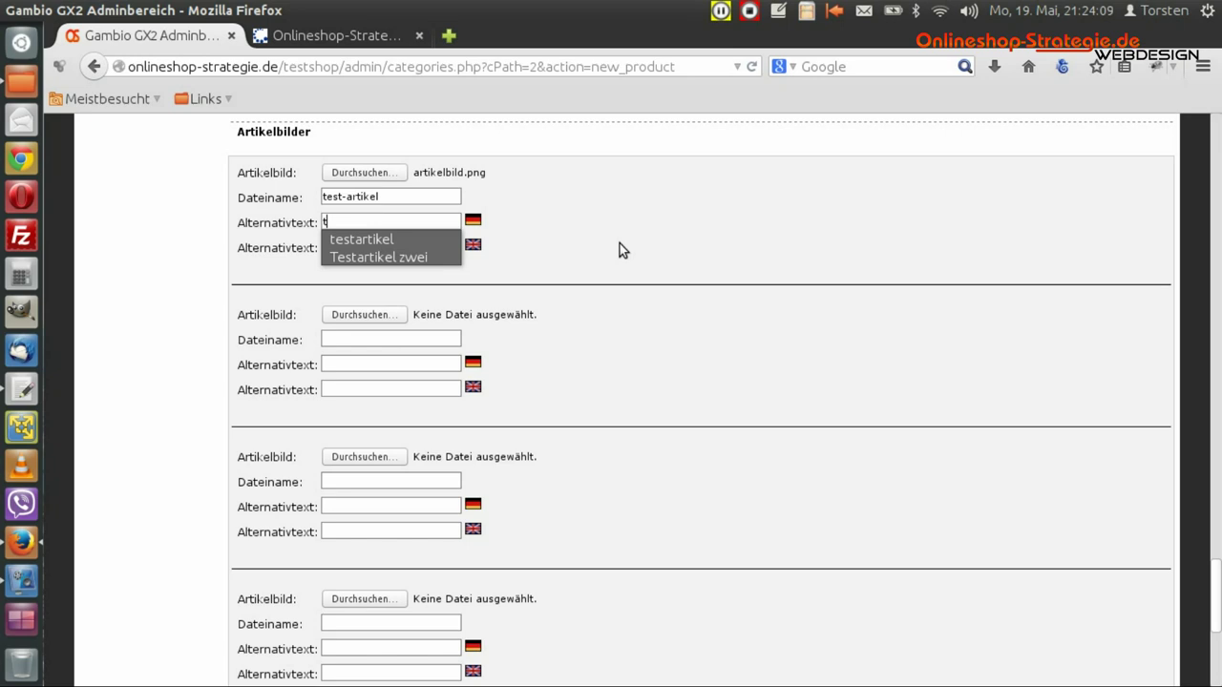
click(387, 255)
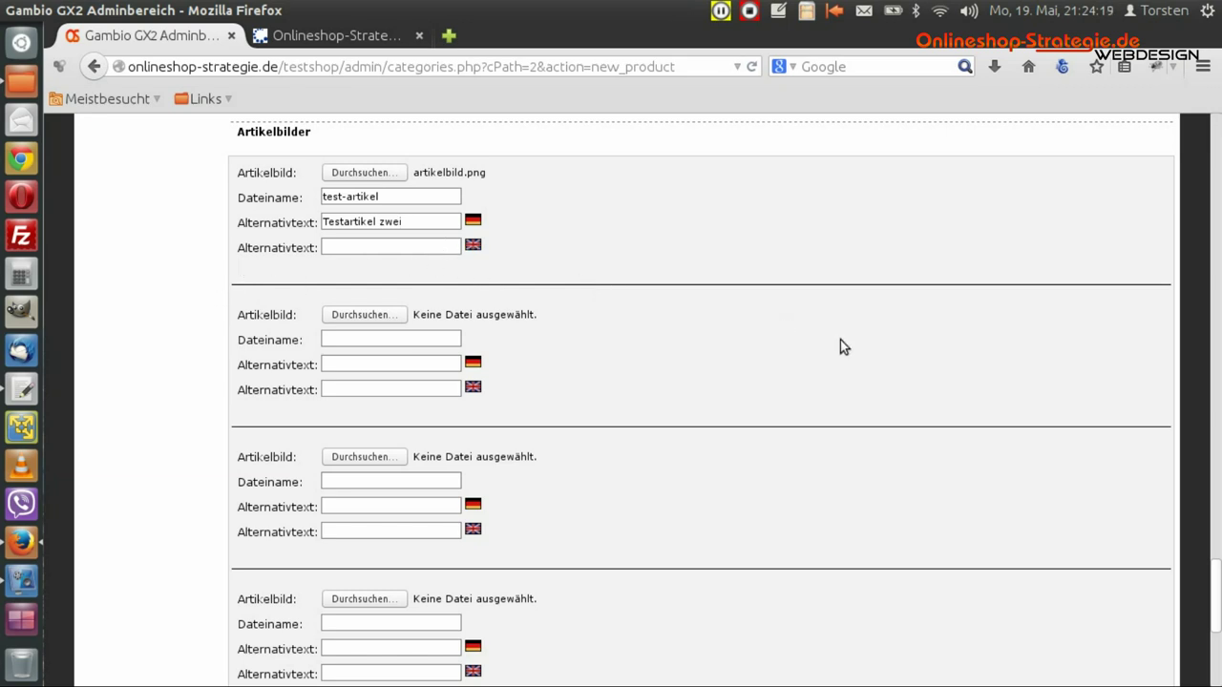
- Set Artikelpreis, Gast, Neuer Kunde and Händler prices to 7.97 and update the product, confirming the save
scroll(1020, 394, down, 7)
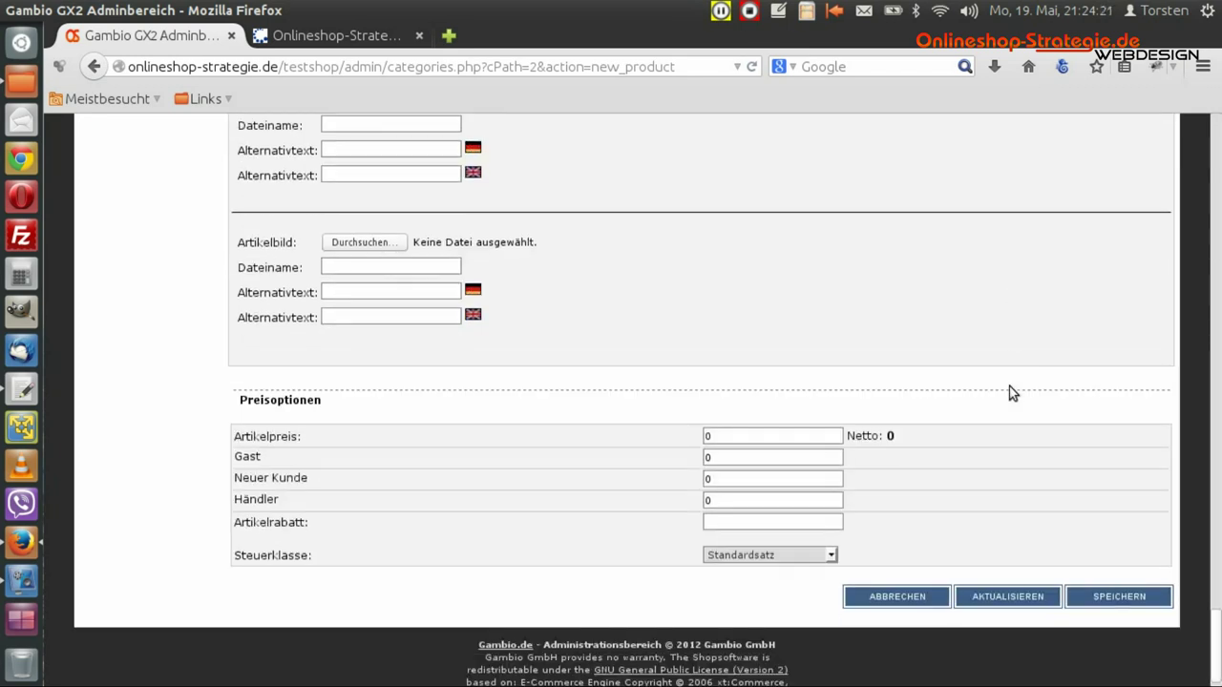
double_click(789, 437)
text(7)
key(ctrl+a)
key(ctrl+c)
key(Tab)
key(ctrl+v)
key(Tab)
key(ctrl+v)
key(Tab)
key(ctrl+v)
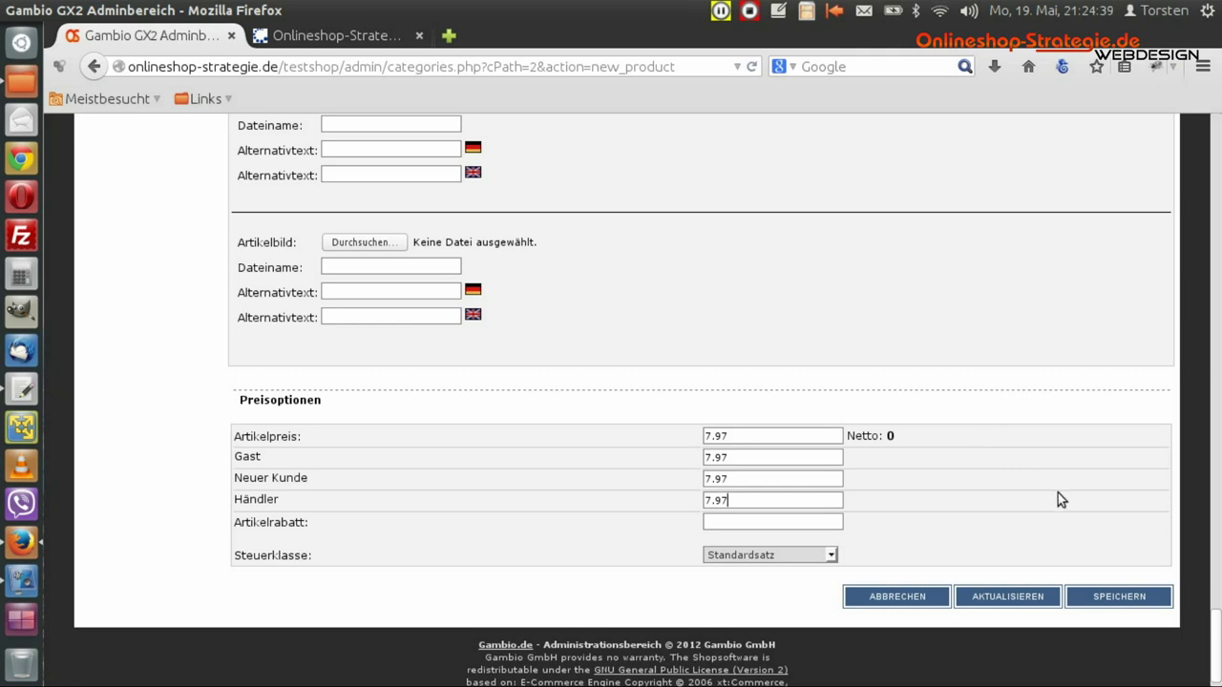
click(994, 597)
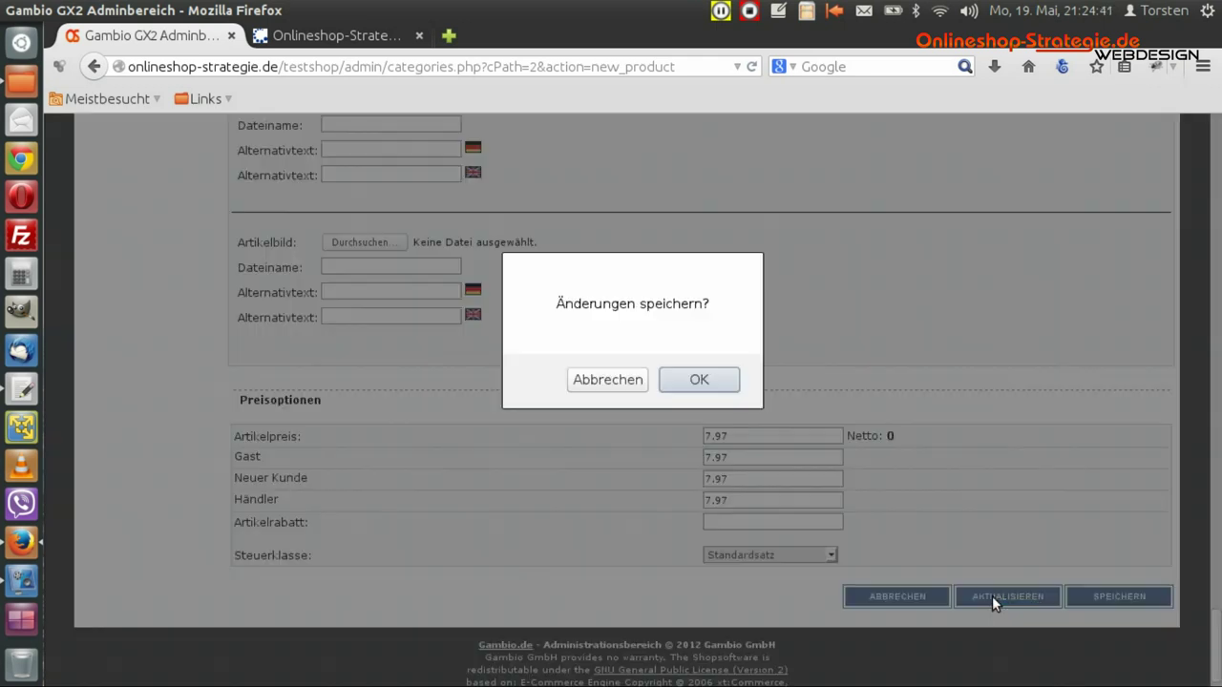
click(701, 389)
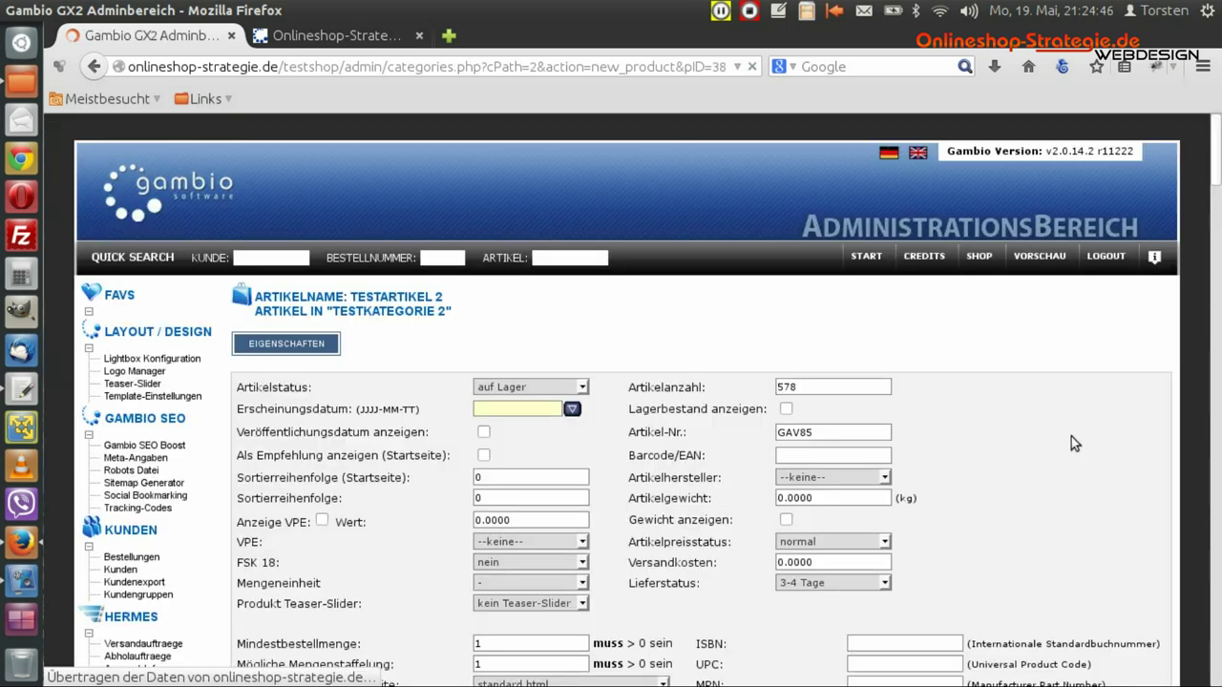
- Review the updated product's settings, German description, meta fields, URL Keywords and the start of the English section
scroll(1074, 444, down, 4)
scroll(1083, 459, down, 12)
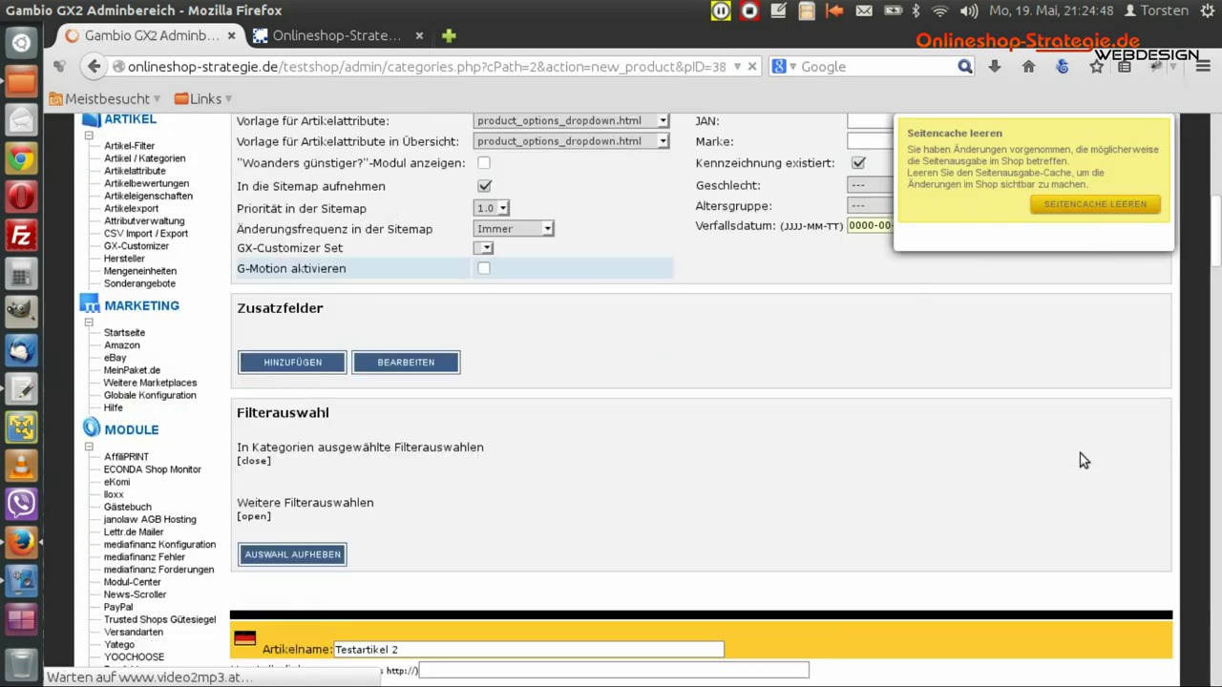
scroll(1084, 460, down, 1)
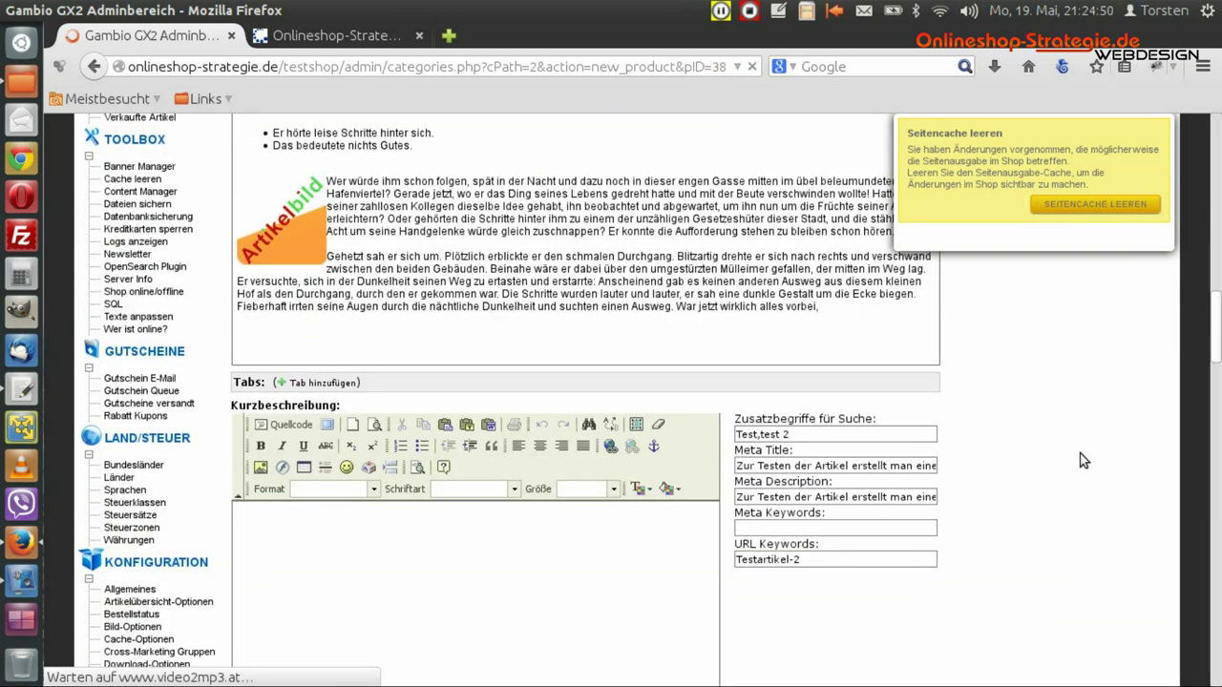
scroll(1110, 323, down, 4)
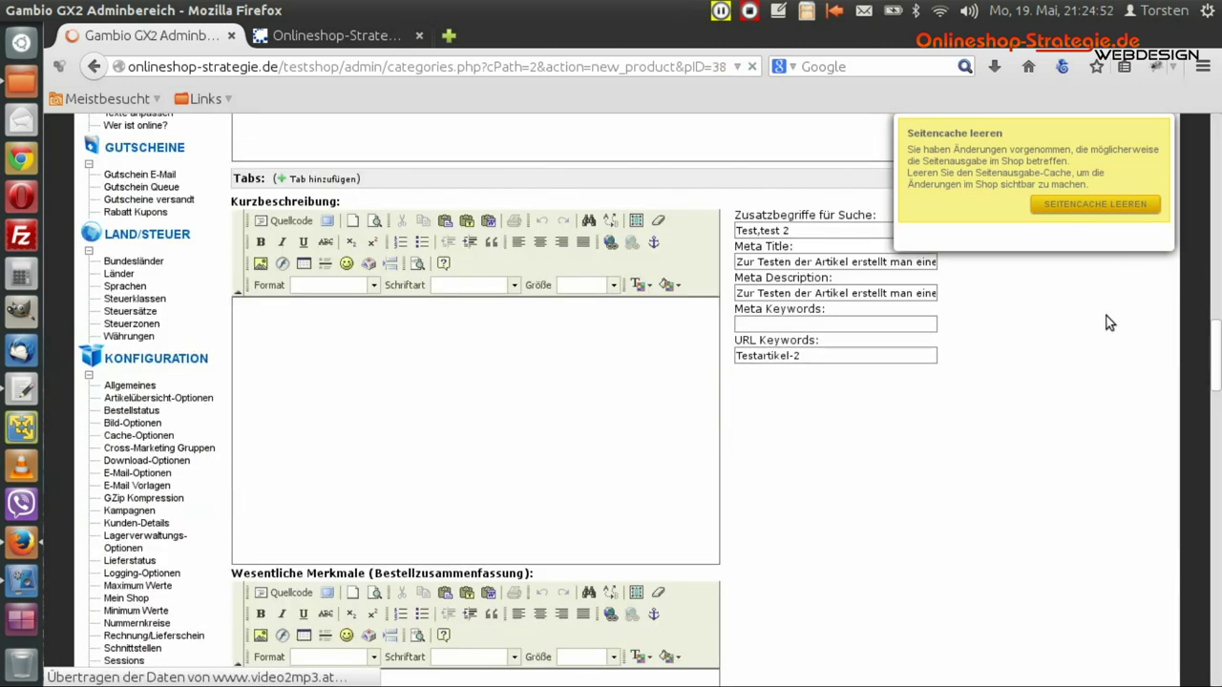
triple_click(1087, 432)
scroll(1082, 434, down, 3)
scroll(1082, 439, down, 5)
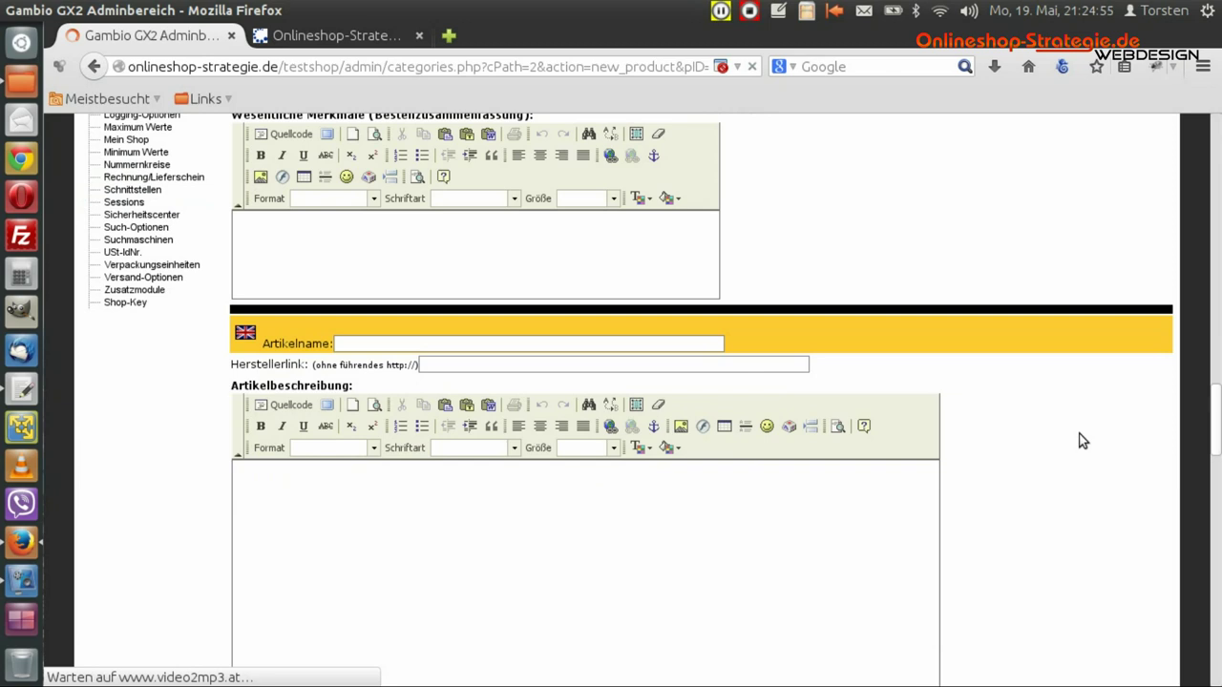
scroll(1080, 436, up, 6)
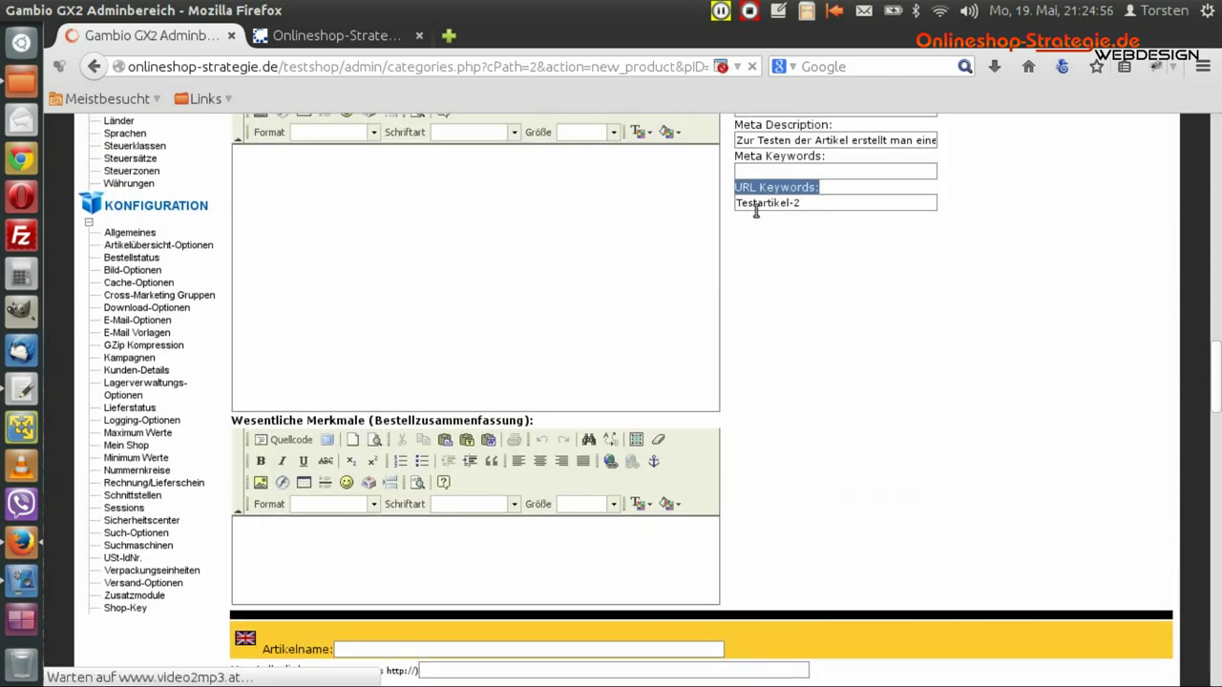
click(821, 226)
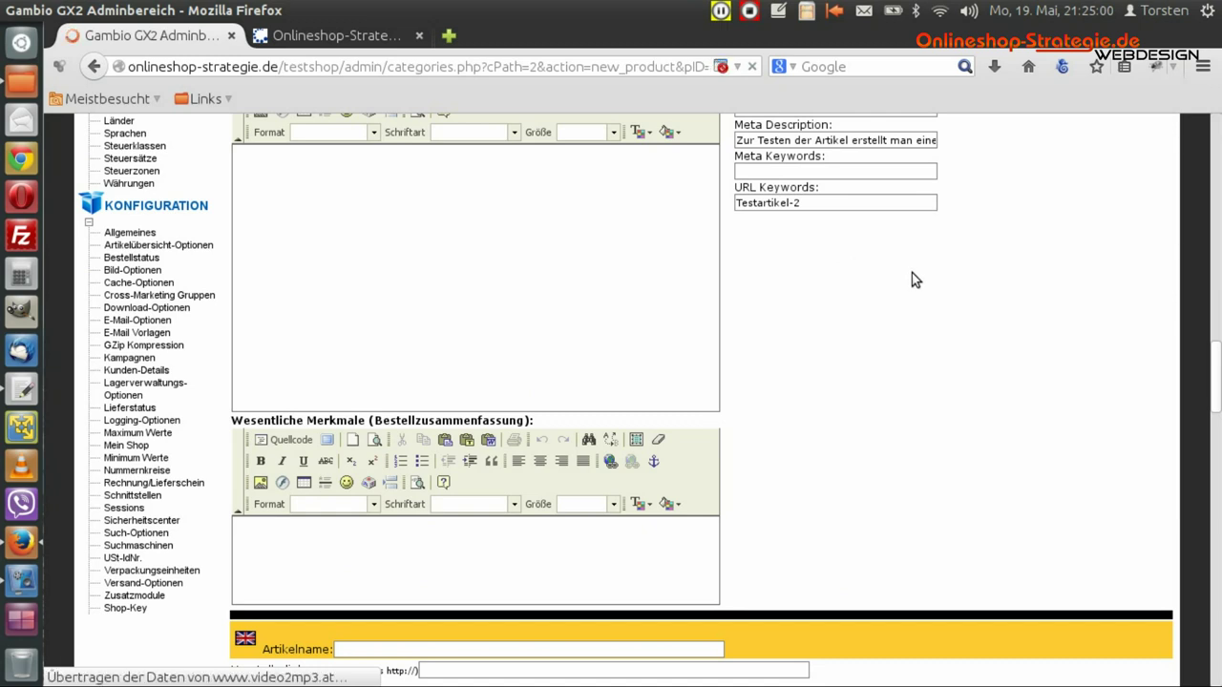
scroll(1034, 456, down, 3)
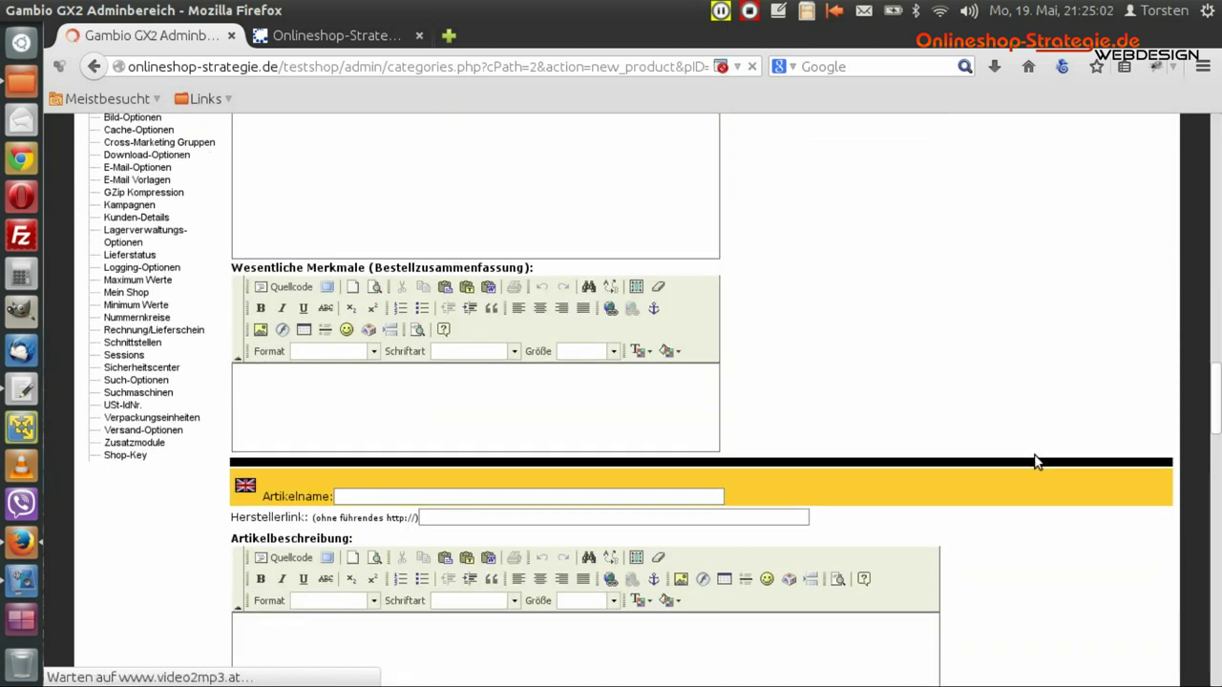
scroll(1036, 462, up, 3)
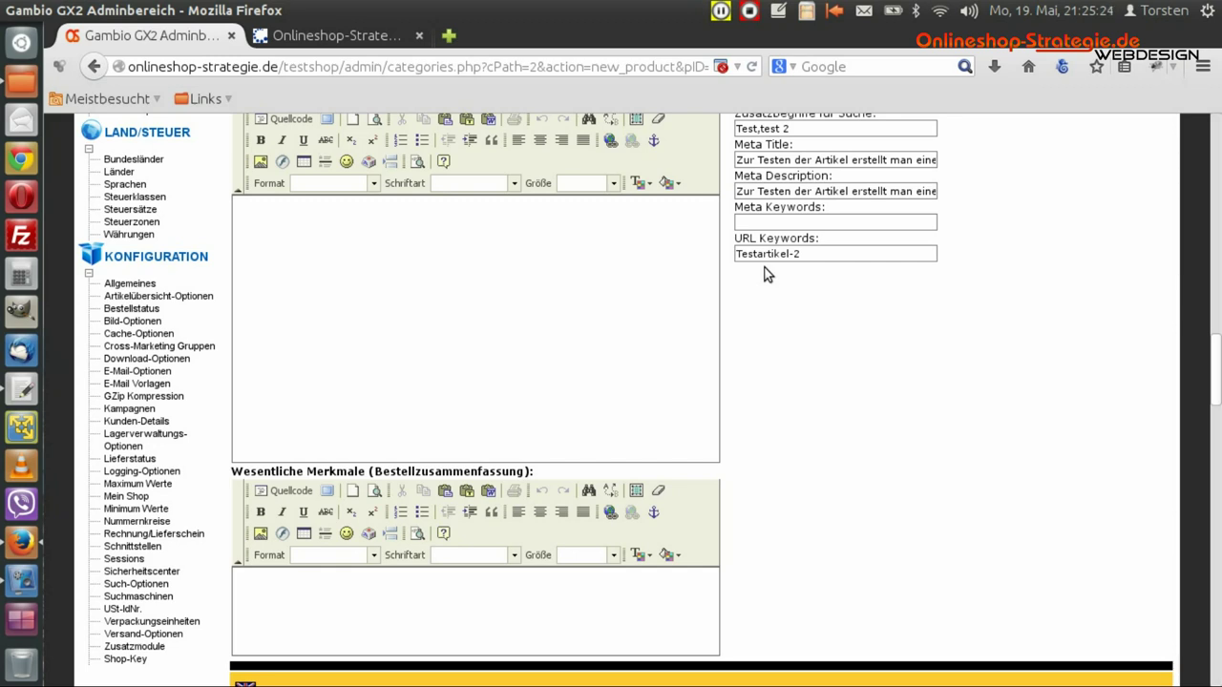
- Change the German URL Keywords to testartikel-2 with a lowercase t and save the product, confirming the changes
drag(740, 254, 724, 253)
text(t)
scroll(1026, 355, down, 10)
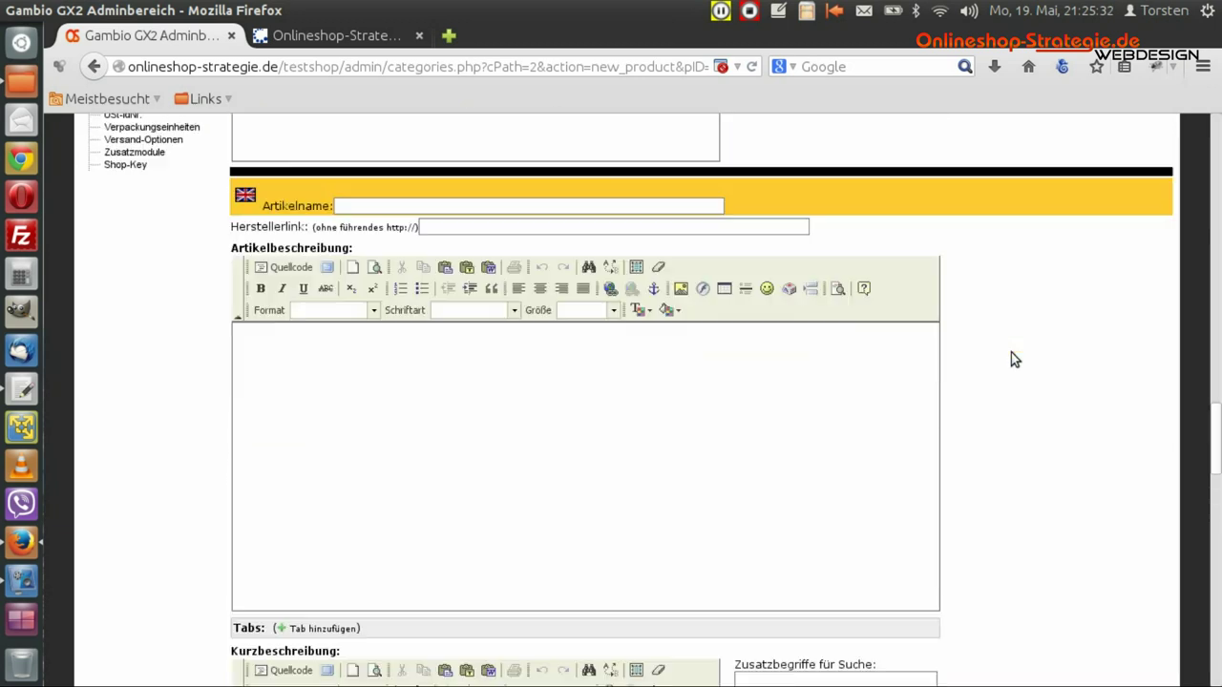
scroll(1011, 352, down, 10)
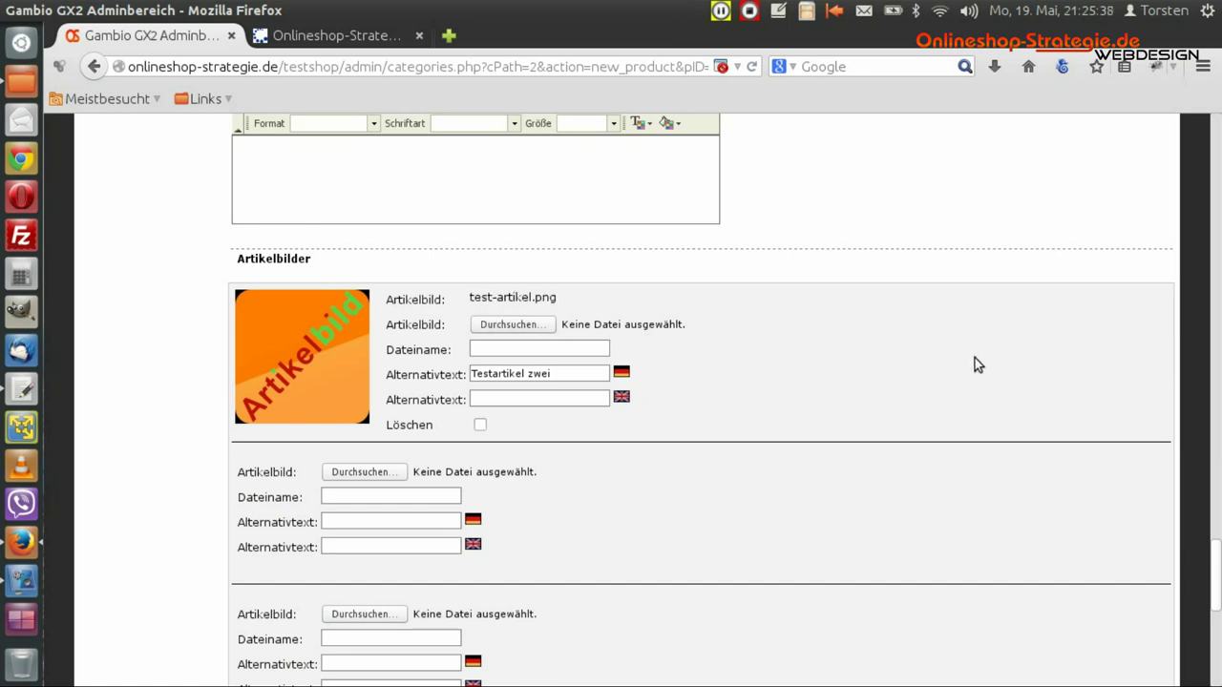
scroll(975, 358, down, 10)
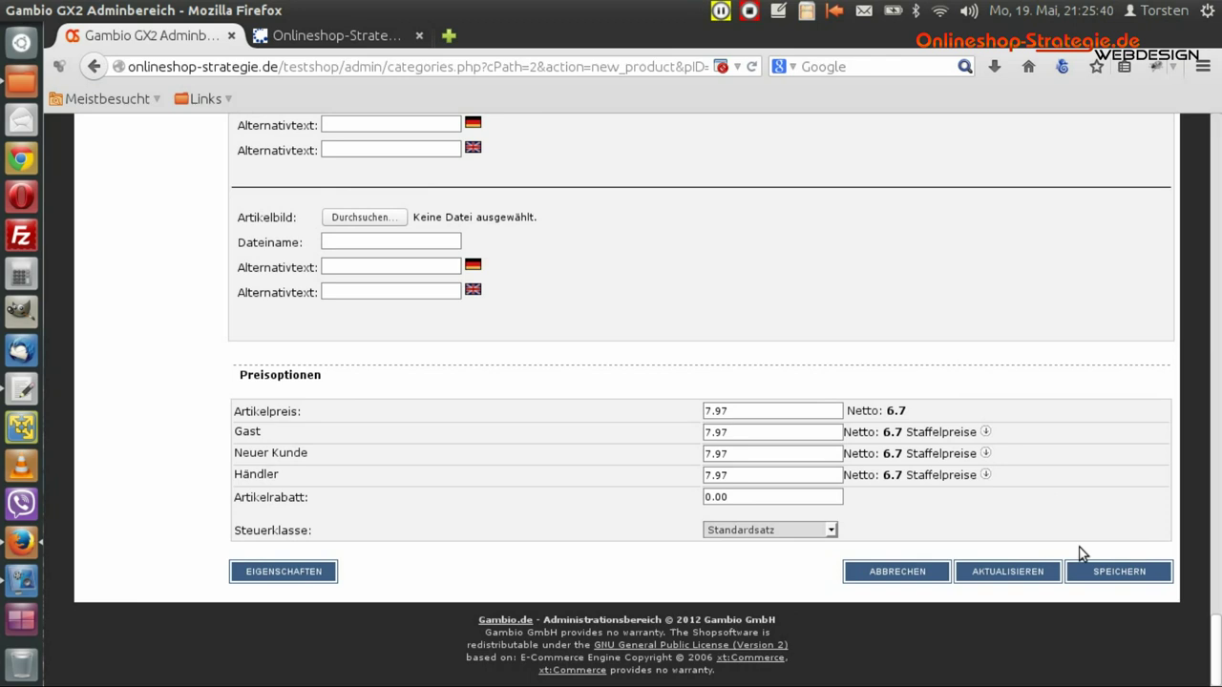
click(1123, 571)
click(700, 381)
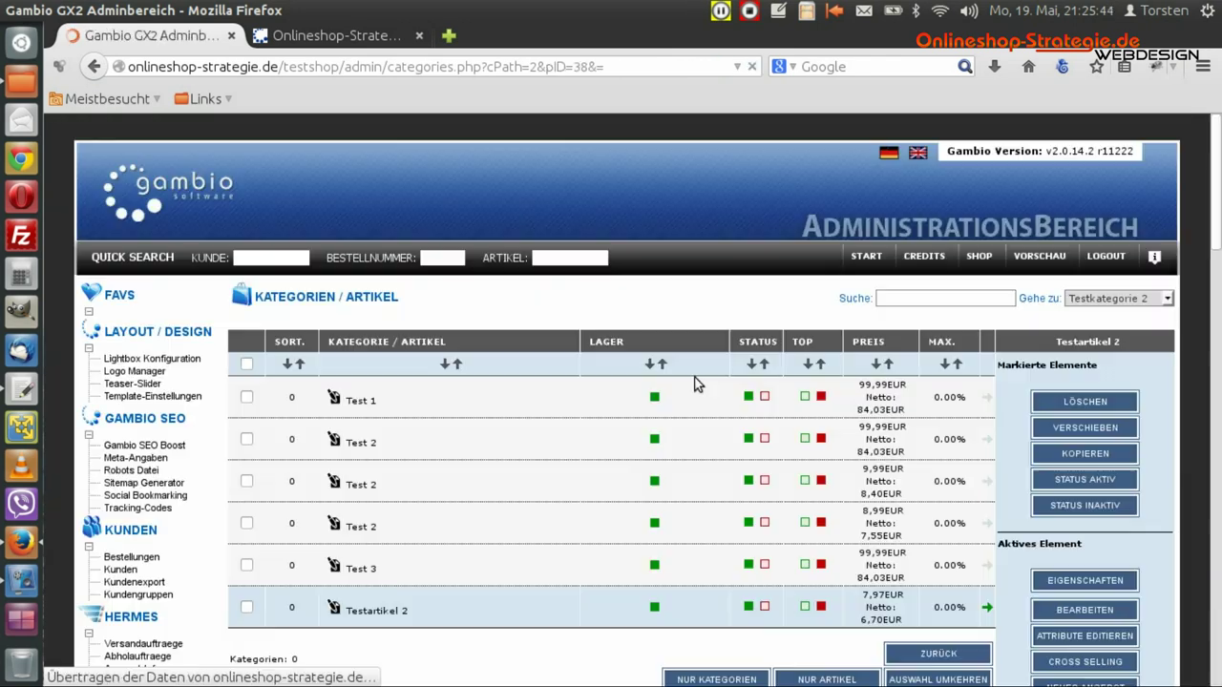
- Generate a new shop sitemap with the Sitemap Generator
scroll(687, 350, down, 3)
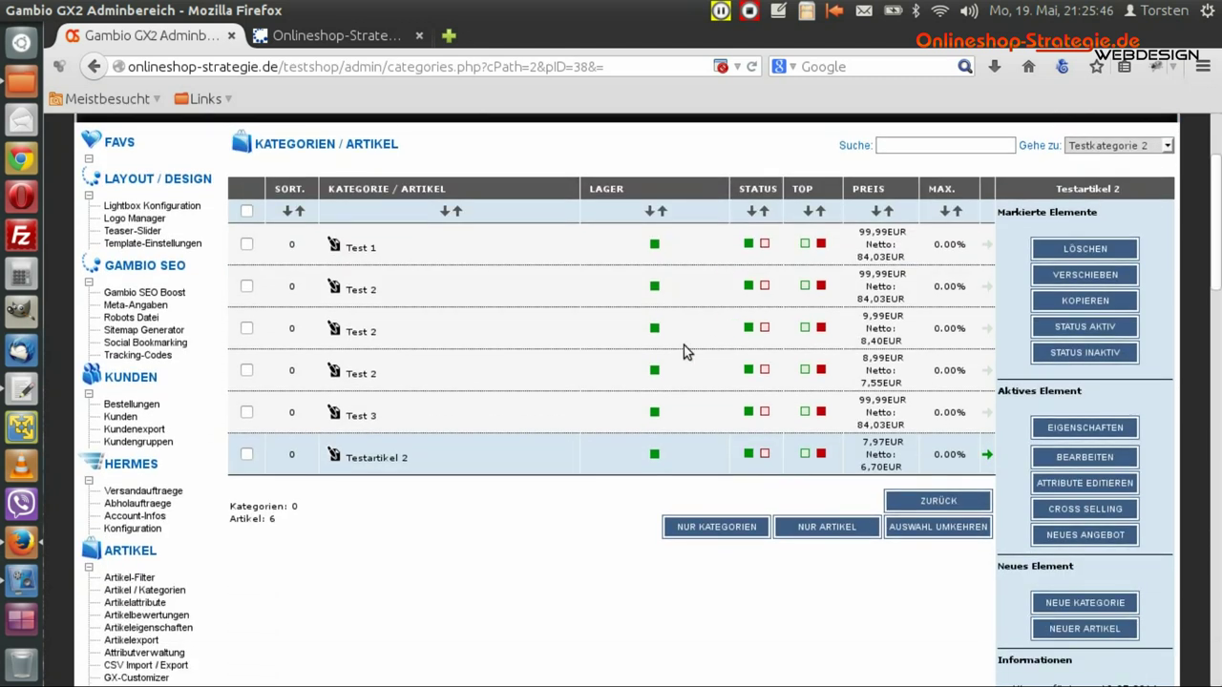
click(158, 331)
click(328, 411)
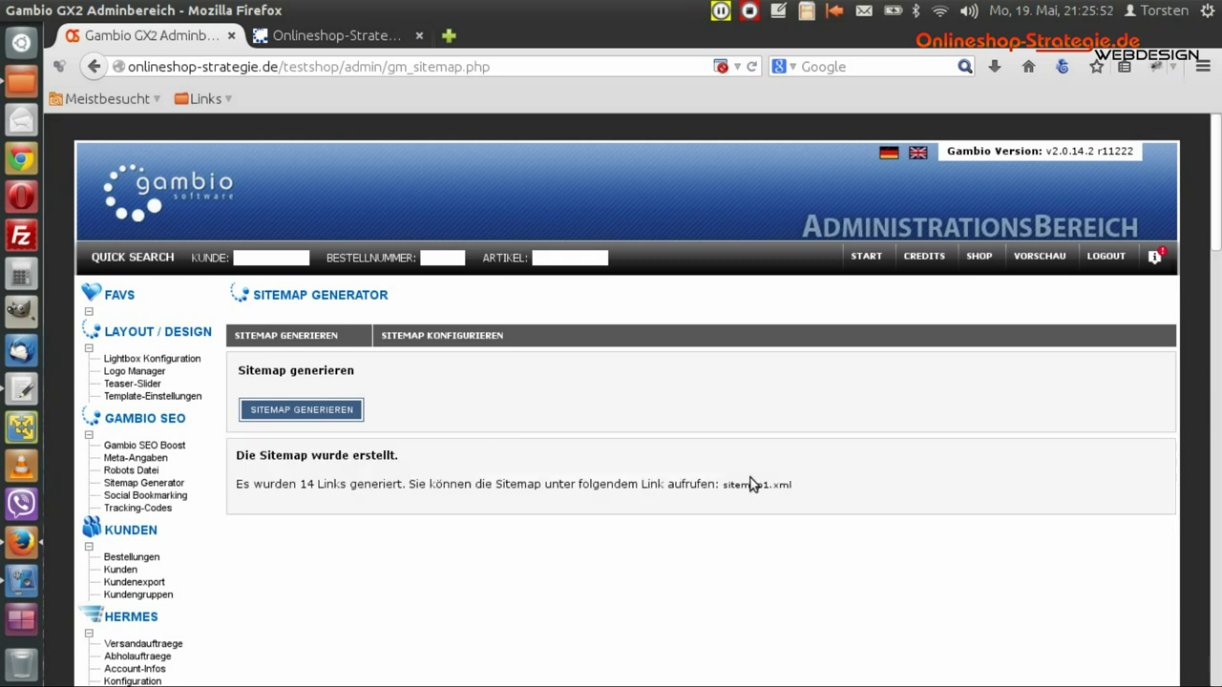
- Clear the shop's page output cache from the Seitencache leeren notice
scroll(860, 477, down, 2)
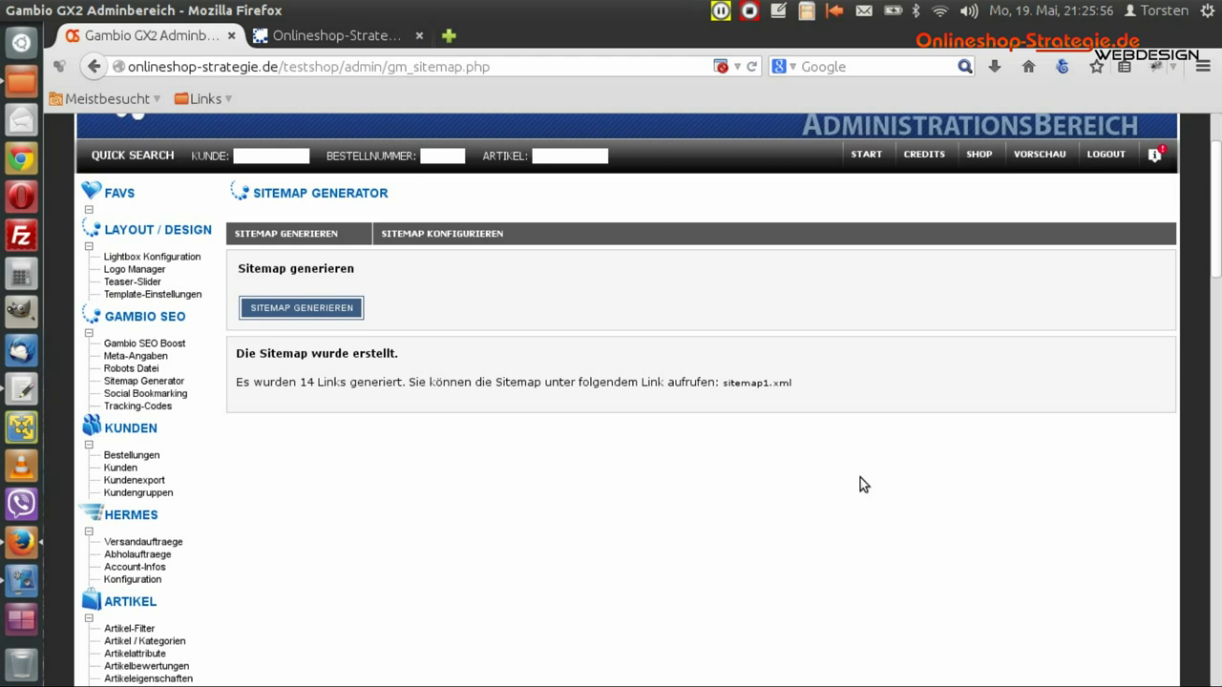
scroll(869, 456, up, 1)
click(1153, 213)
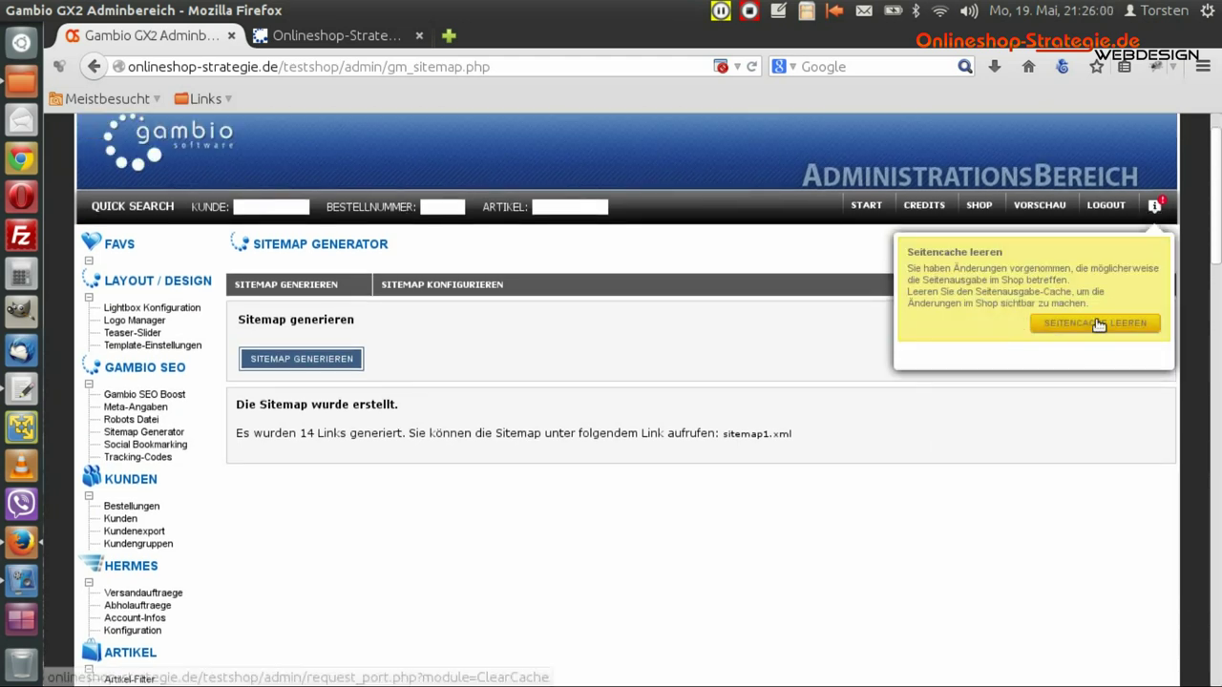
click(1084, 323)
- Preview the shop and view the Testartikel 2 product page in Testkategorie 2
click(1042, 207)
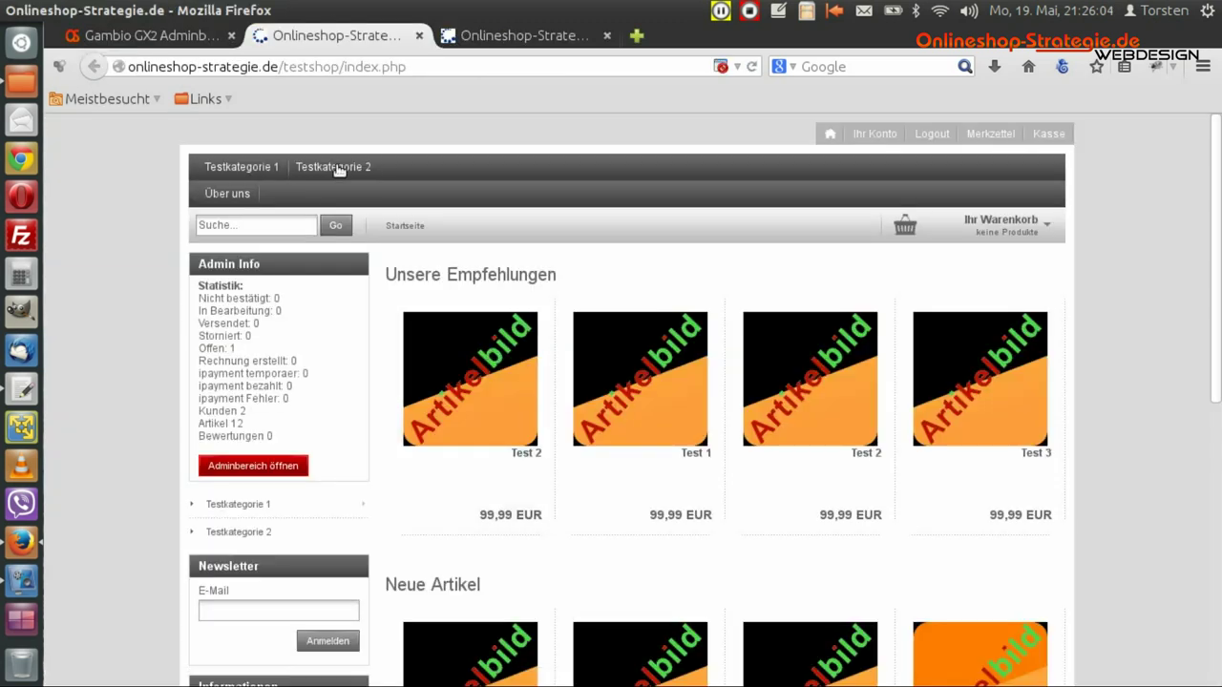
click(339, 169)
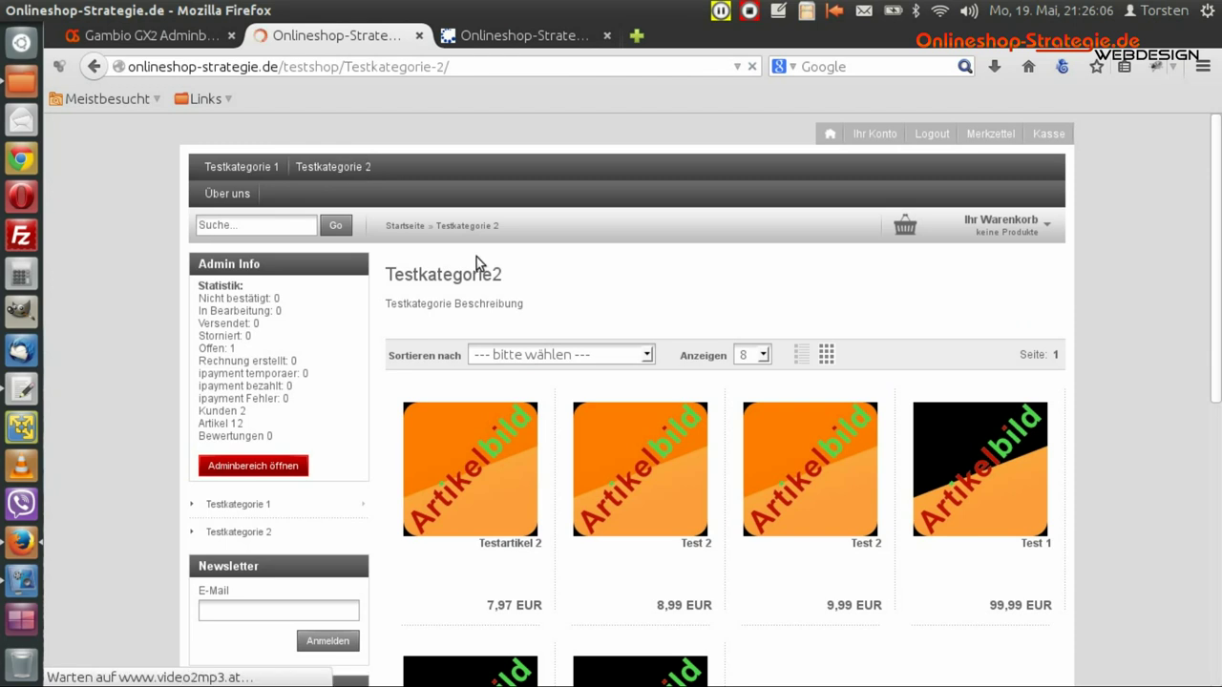
scroll(476, 264, down, 4)
click(472, 275)
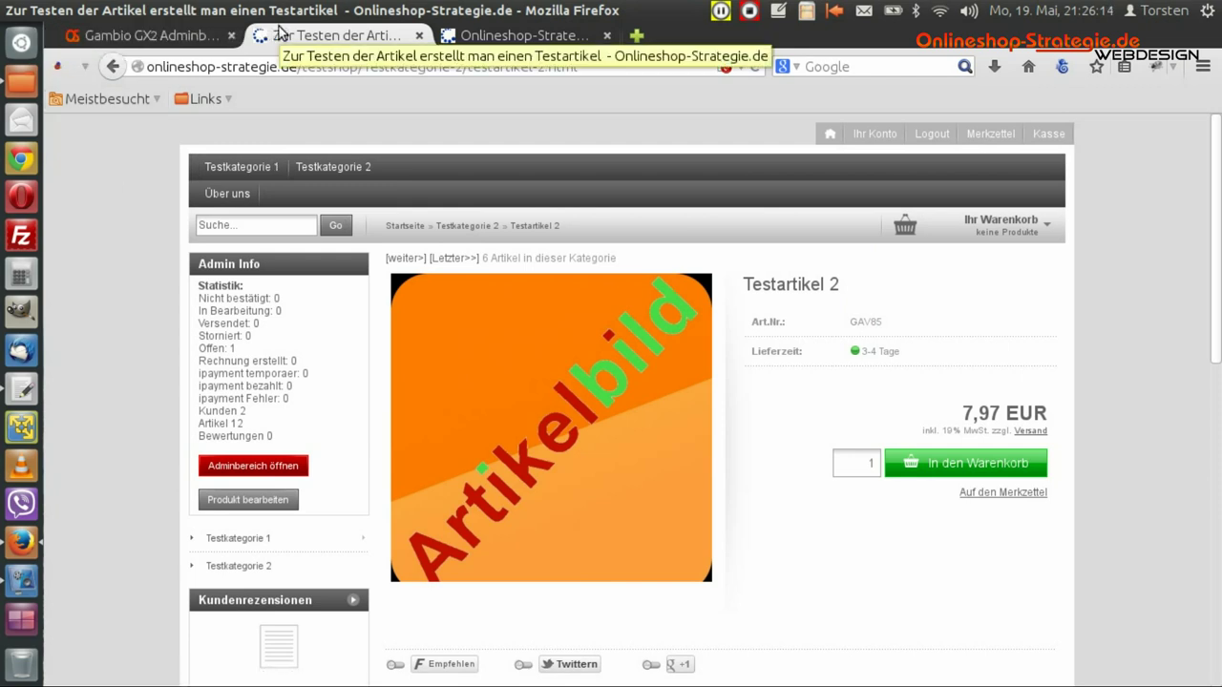
- Examine the German Meta-Titel Einstellungen in the admin area, including the choices for Standard Meta-Titel Anzeige
click(188, 39)
scroll(236, 353, down, 3)
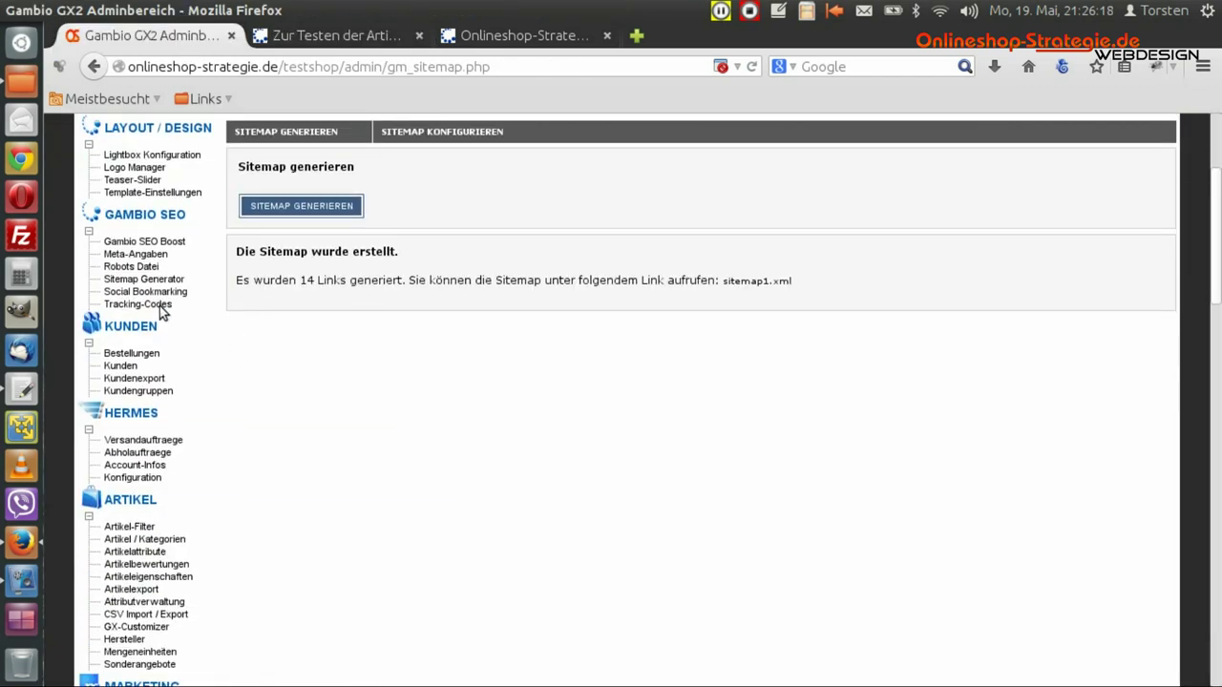
click(134, 255)
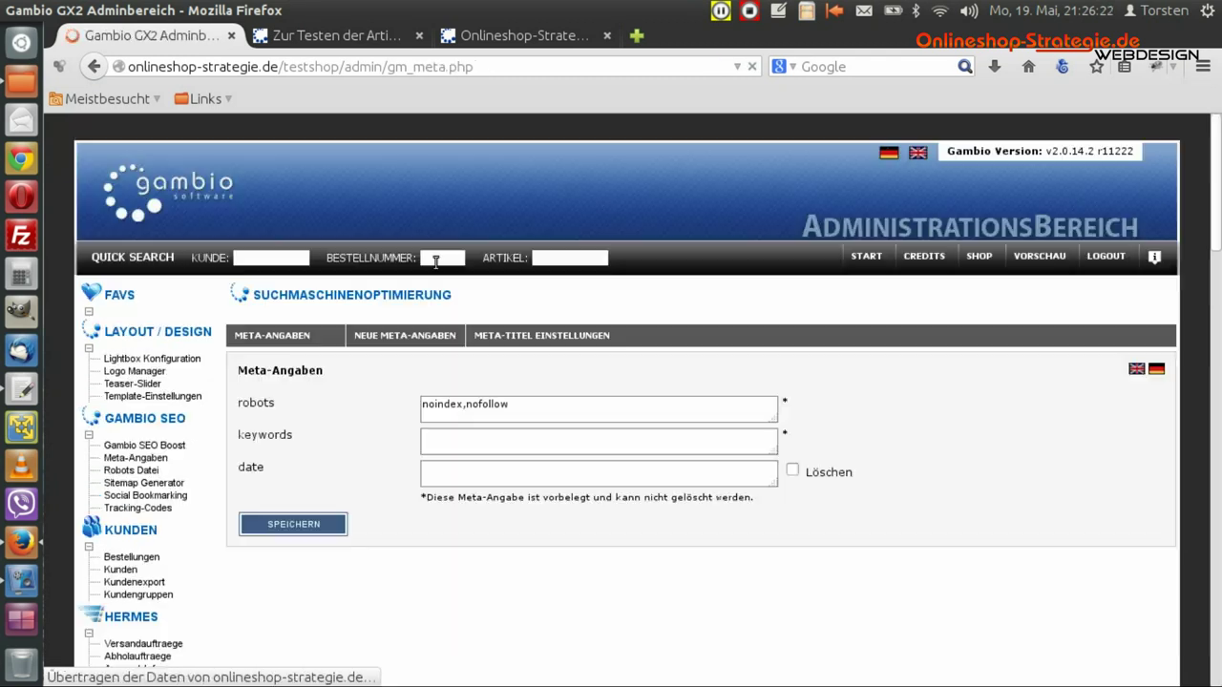
click(515, 336)
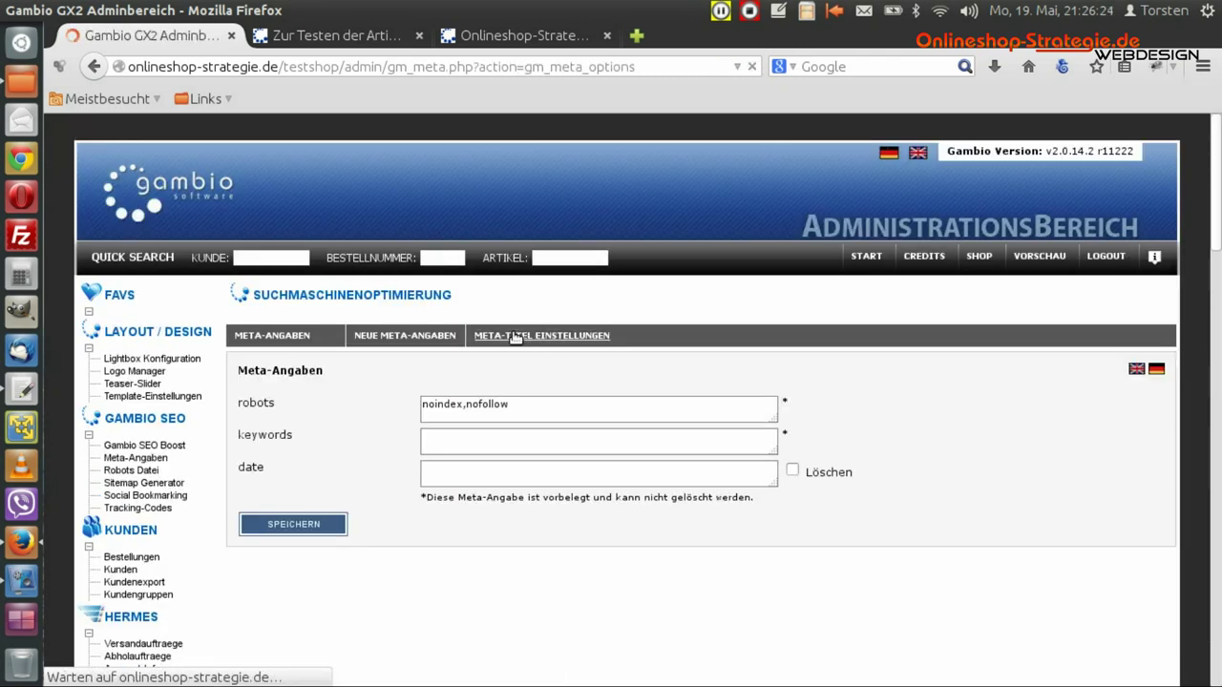
scroll(506, 372, down, 1)
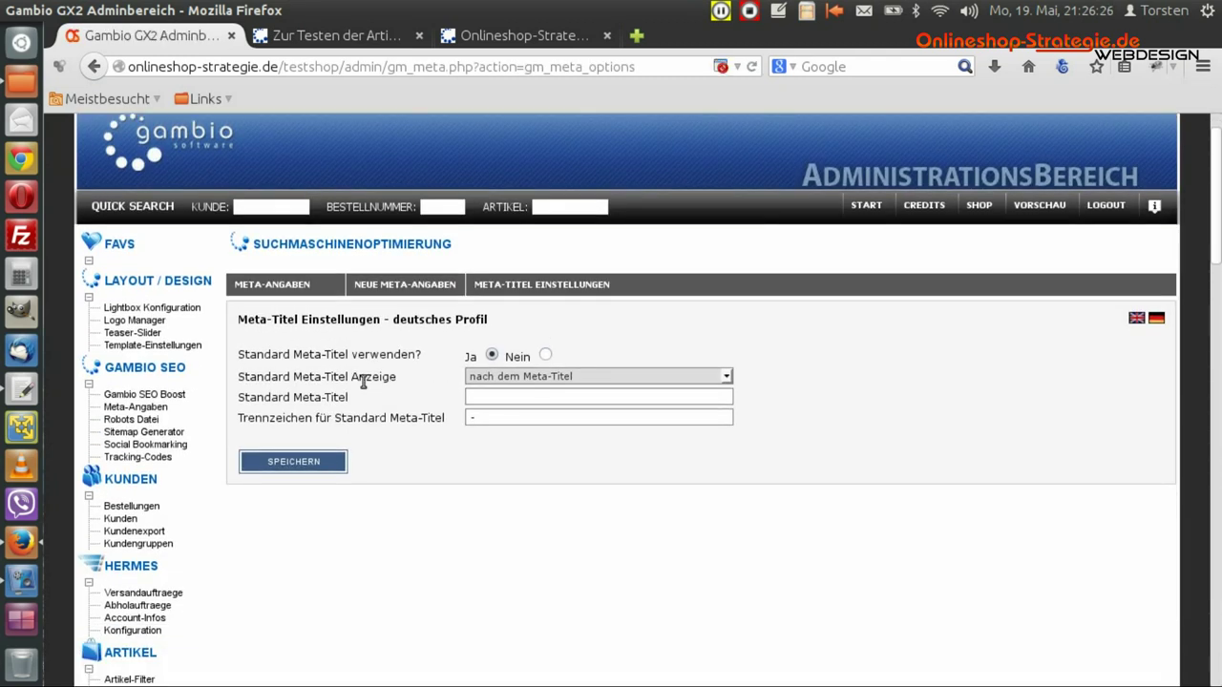
drag(248, 378, 404, 379)
click(506, 380)
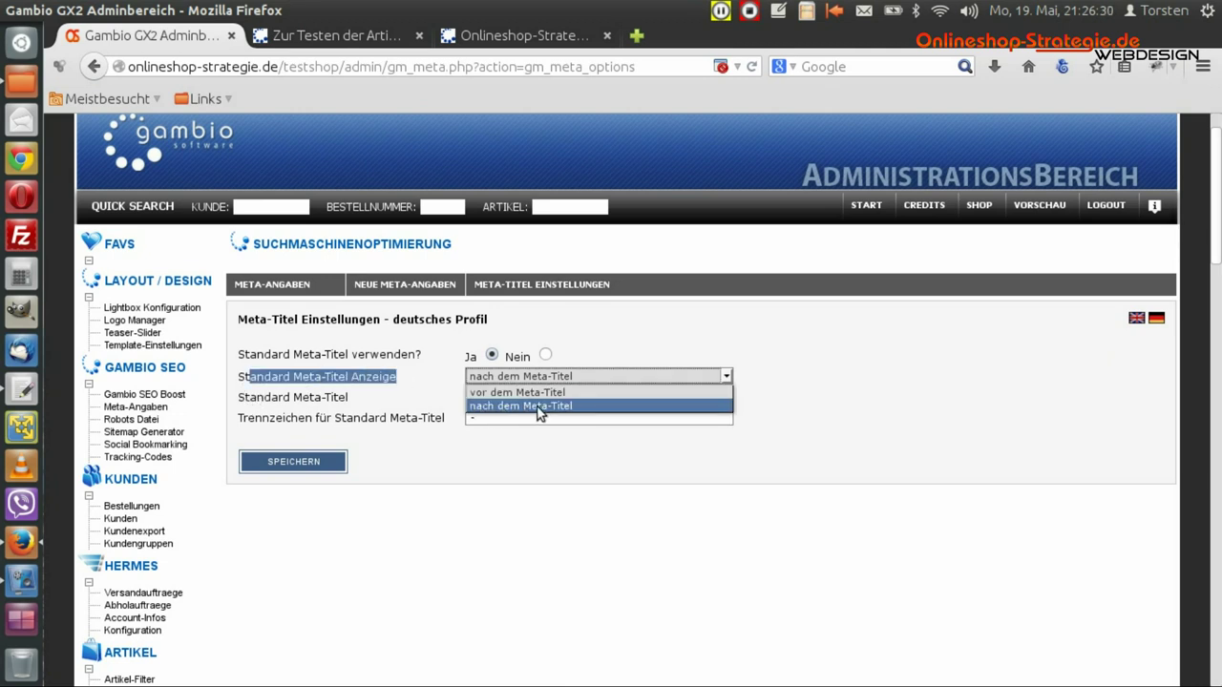
click(538, 406)
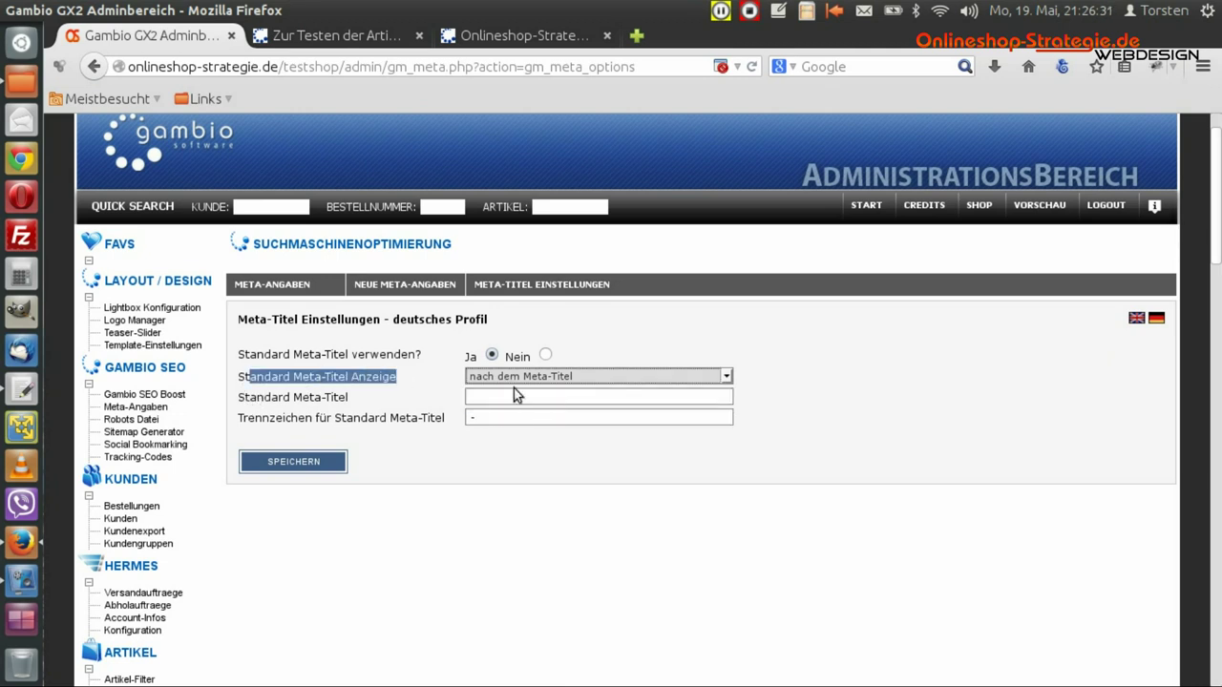
- Review the Testartikel 2 shop page and its article description, and close both shop pages
click(310, 33)
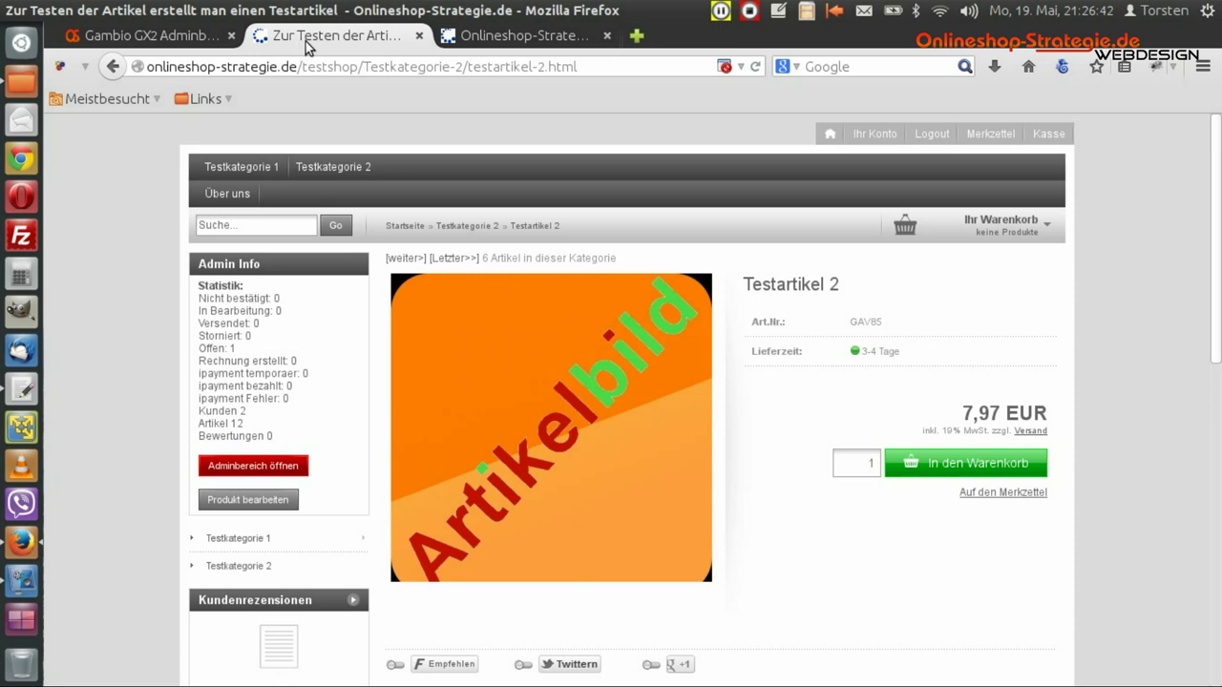
click(607, 36)
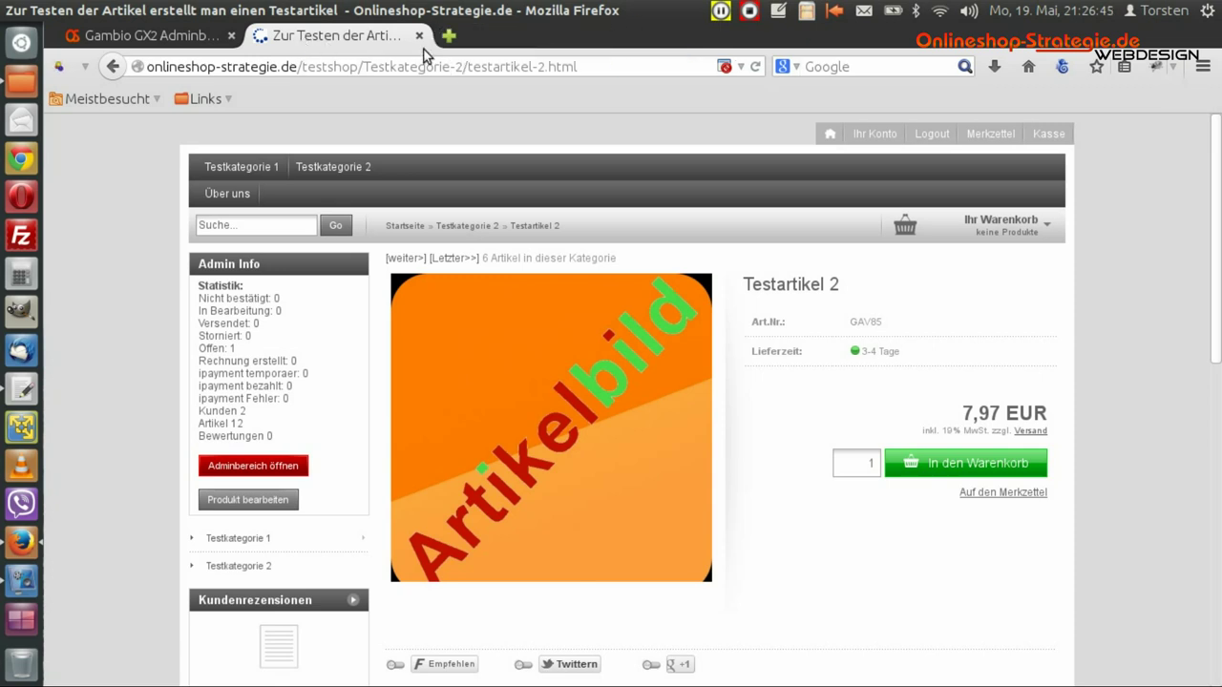
scroll(852, 371, down, 3)
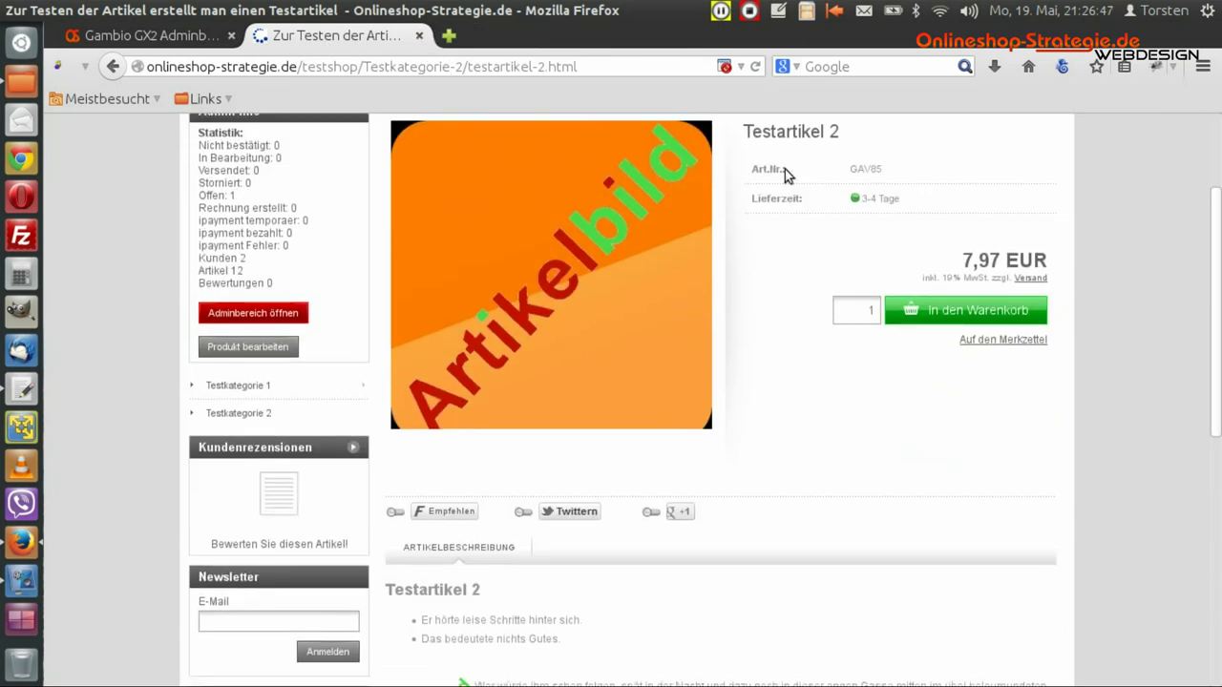
scroll(855, 248, down, 8)
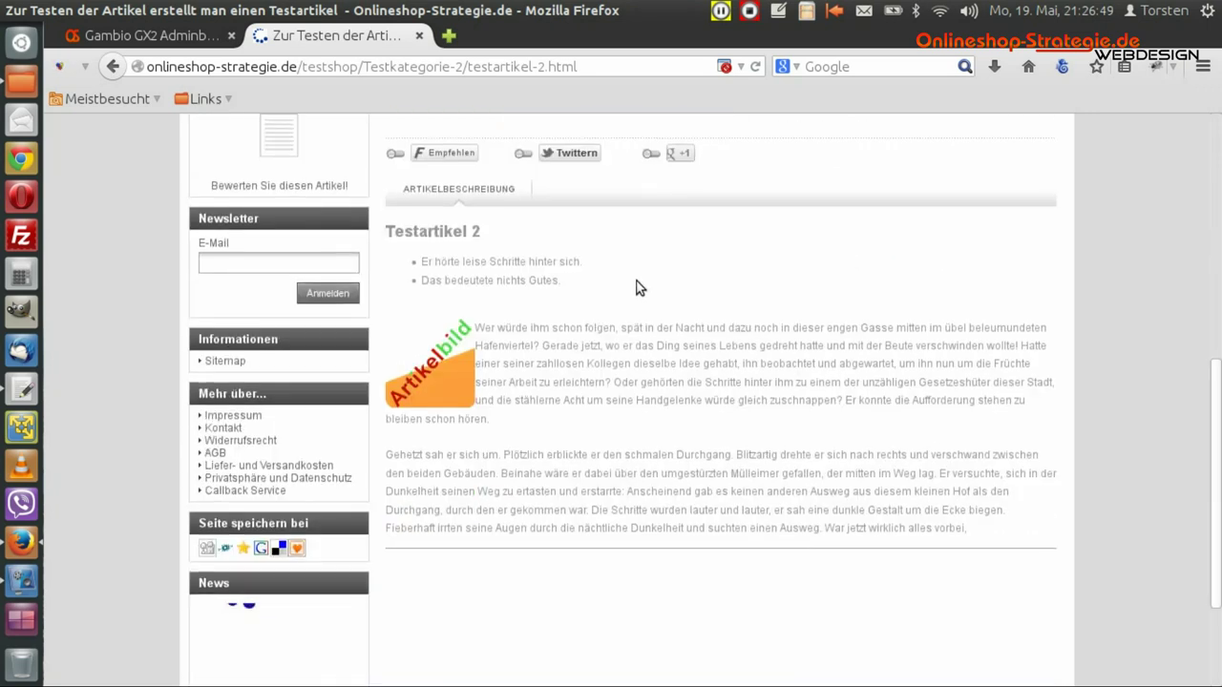
scroll(638, 281, up, 1)
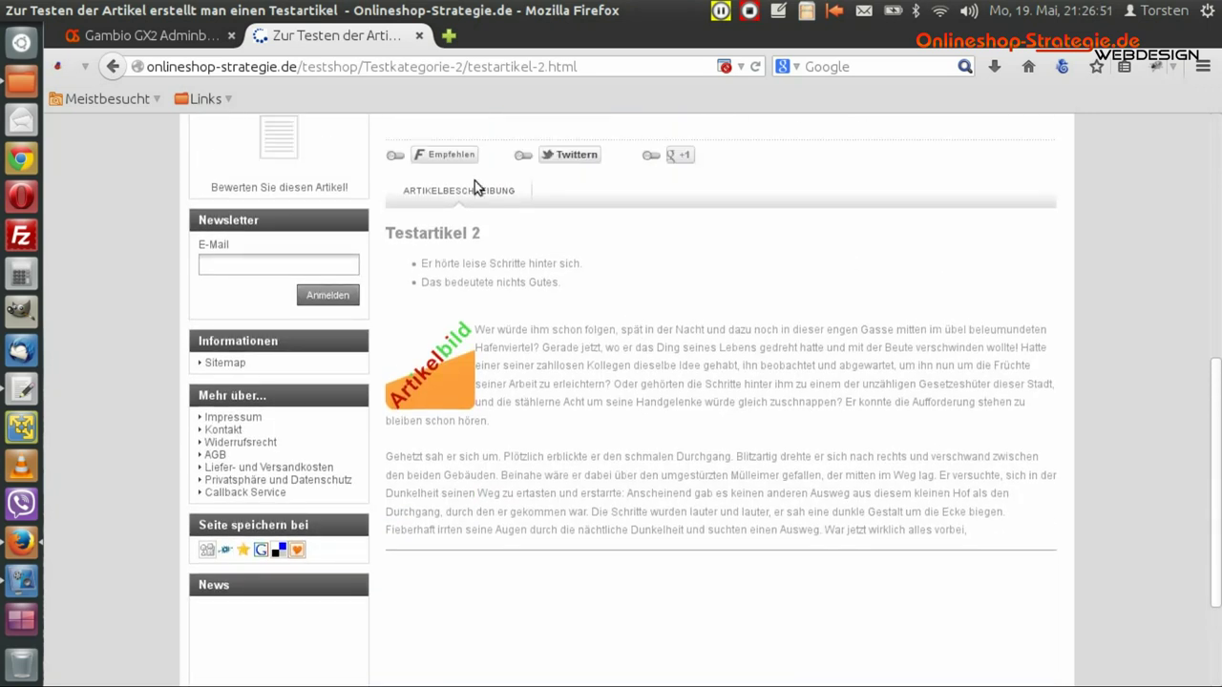
click(419, 36)
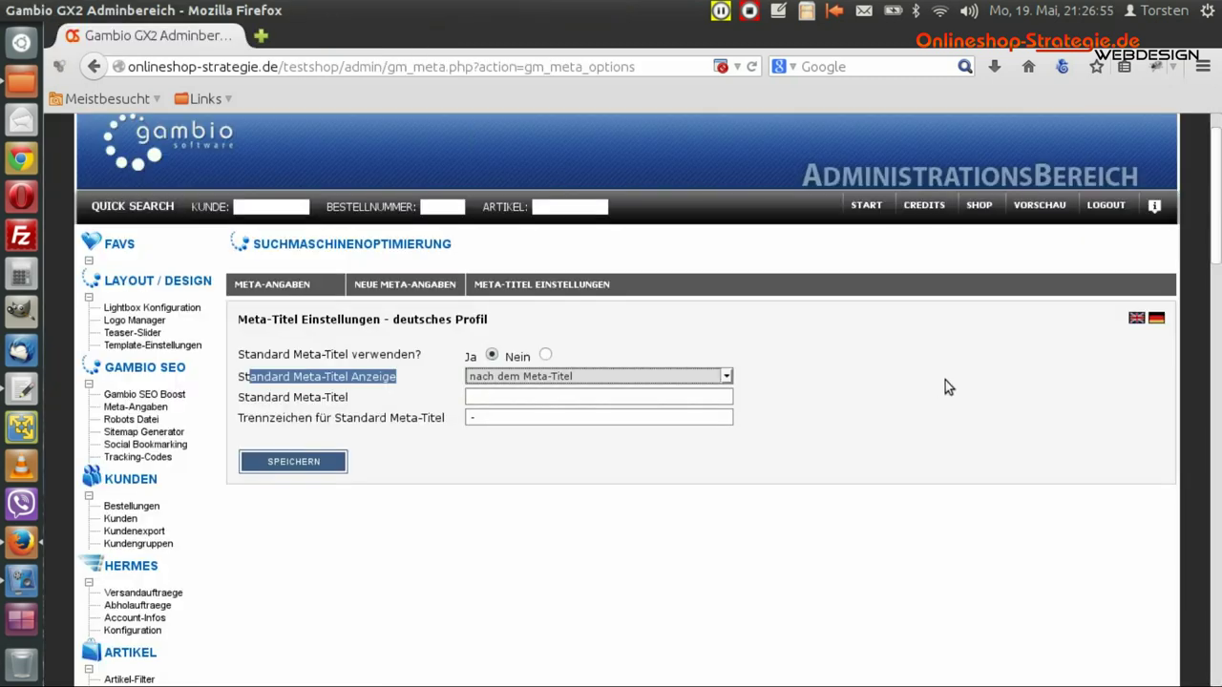